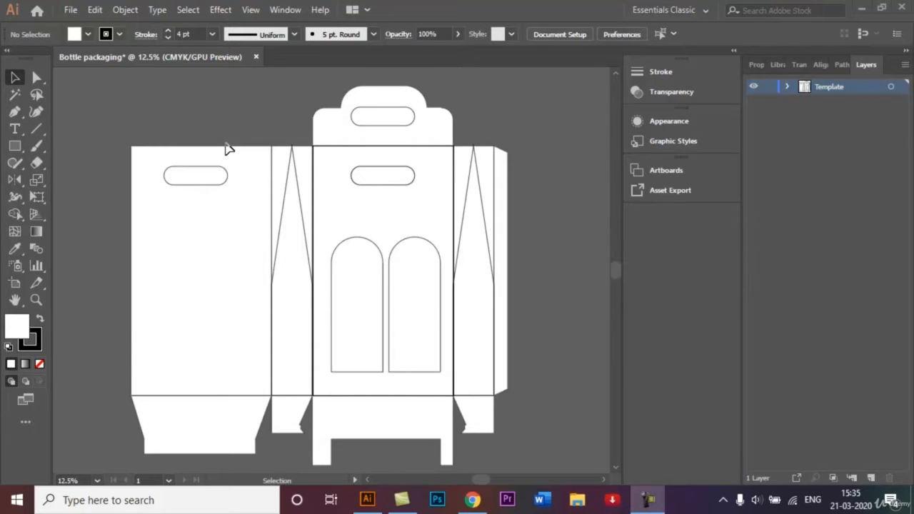
Create a new 1080 x 1920 px document named "Bottle packaging template" from the recent custom preset
{"action": "left_click", "coordinate": [70, 10]}
{"action": "mouse_move", "coordinate": [95, 10]}
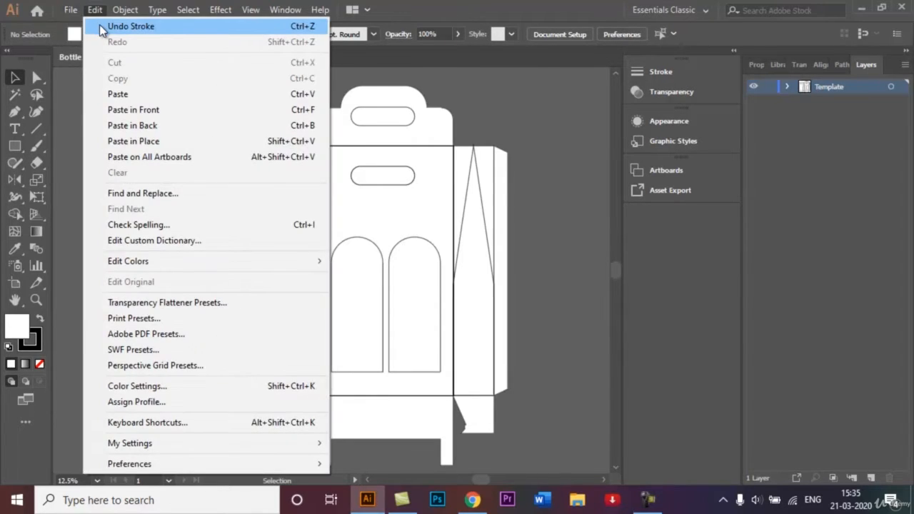
{"action": "left_click", "coordinate": [82, 27]}
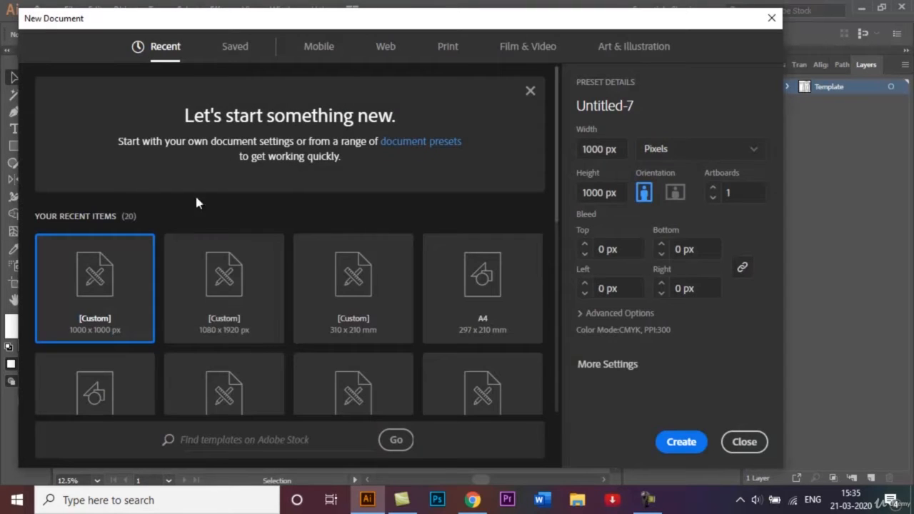
{"action": "left_click", "coordinate": [245, 292]}
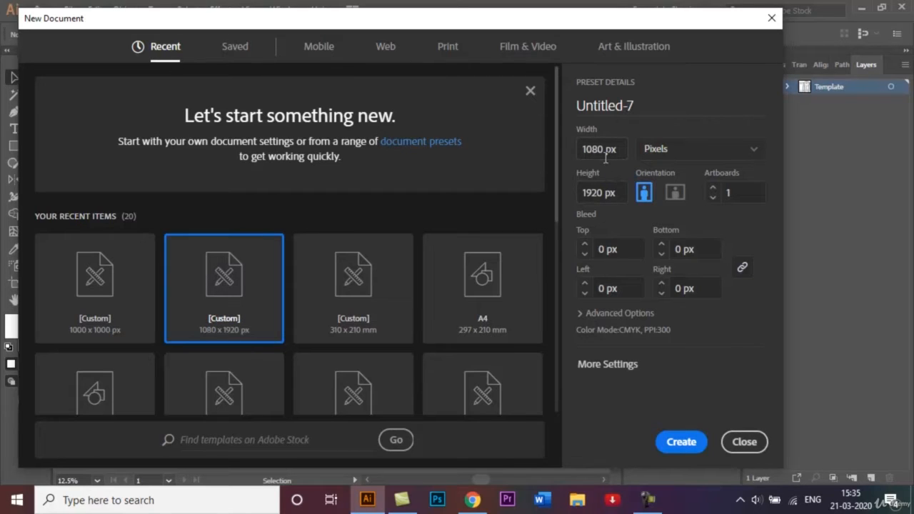
{"action": "left_click", "coordinate": [651, 100]}
{"action": "key", "text": "BackSpace"}
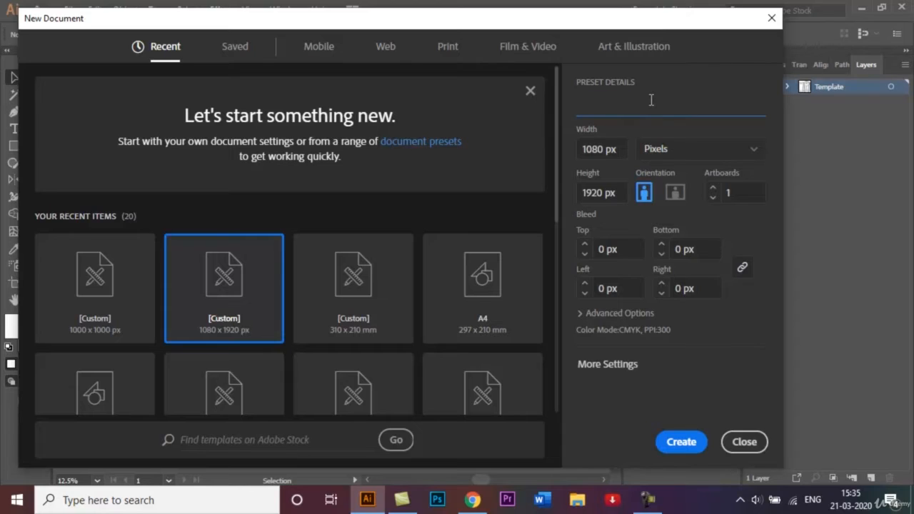
{"action": "type", "text": "Bottle packaging"}
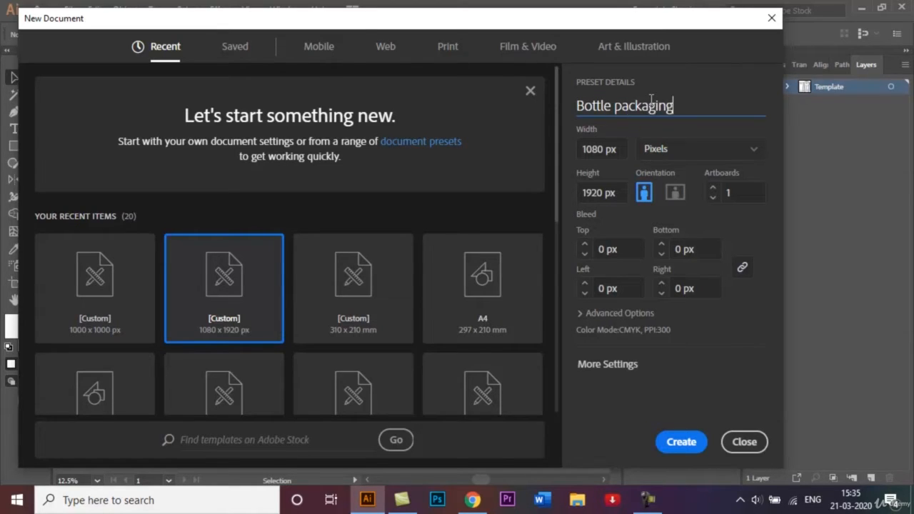
{"action": "type", "text": " template"}
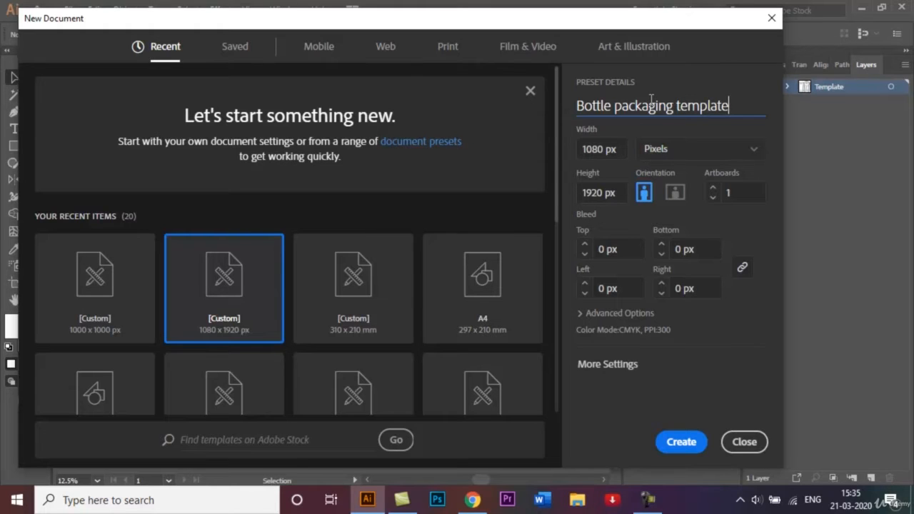
{"action": "key", "text": "Return"}
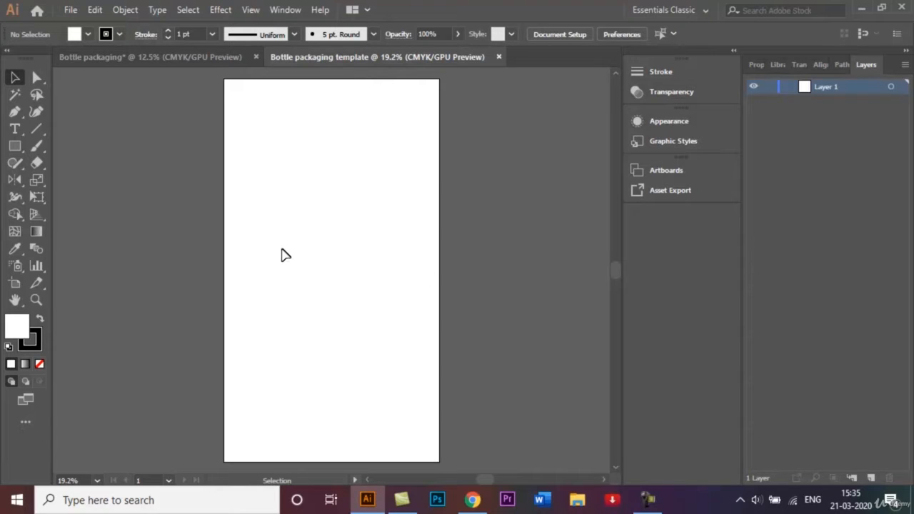
Rename the new document's only layer as Template
{"action": "double_click", "coordinate": [833, 87]}
{"action": "key", "text": "BackSpace"}
{"action": "key", "text": "Return"}
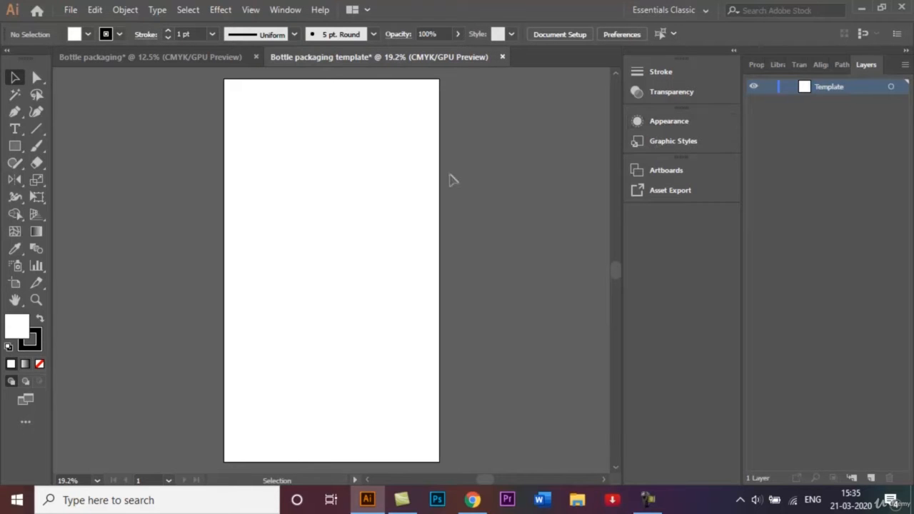
Draw a side-panel rectangle about 211 x 1920 px along the artboard's right edge, using the finished Bottle packaging document as reference
{"action": "key", "text": "ctrl+minus"}
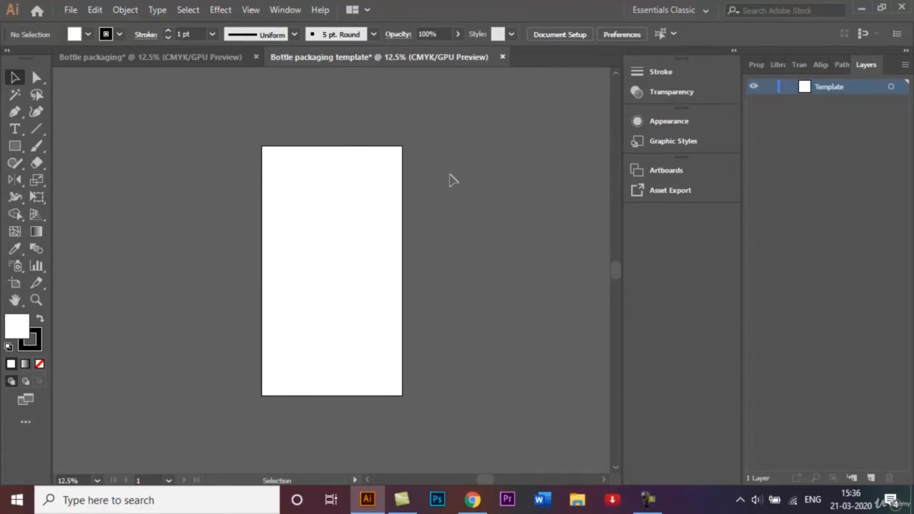
{"action": "left_click", "coordinate": [150, 56]}
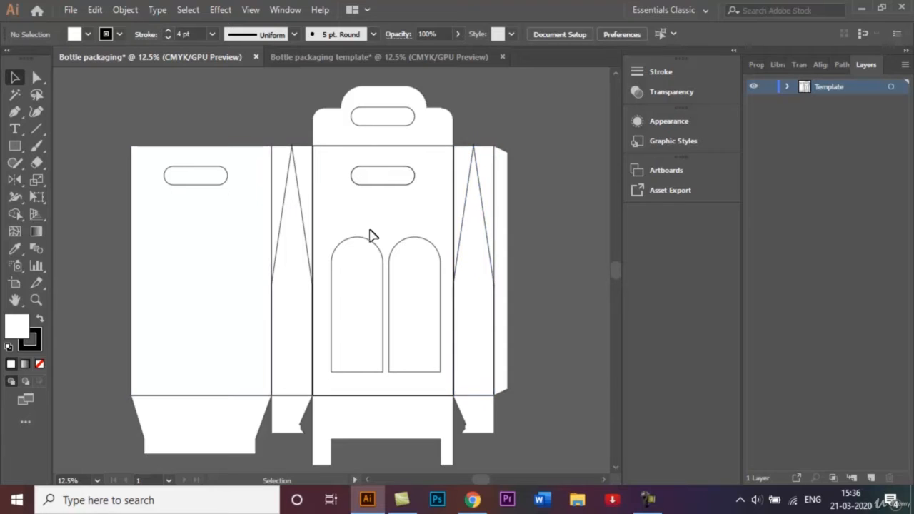
{"action": "left_click", "coordinate": [366, 61]}
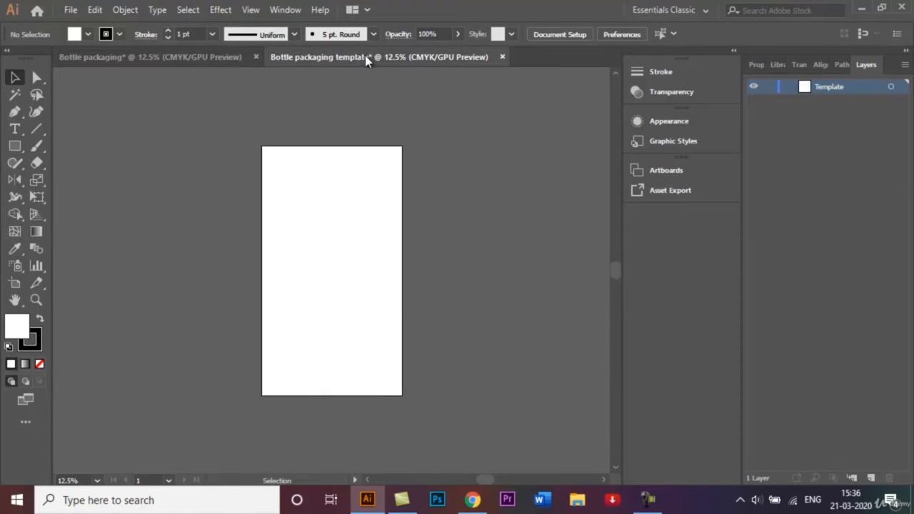
{"action": "left_click", "coordinate": [13, 147]}
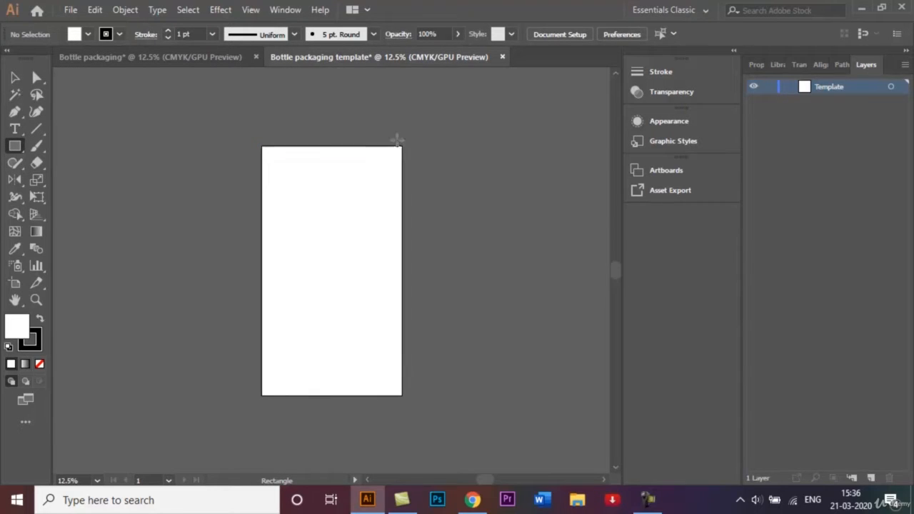
{"action": "mouse_move", "coordinate": [402, 146]}
{"action": "left_mouse_down"}
{"action": "mouse_move", "coordinate": [426, 265]}
{"action": "mouse_move", "coordinate": [429, 394]}
{"action": "left_mouse_up"}
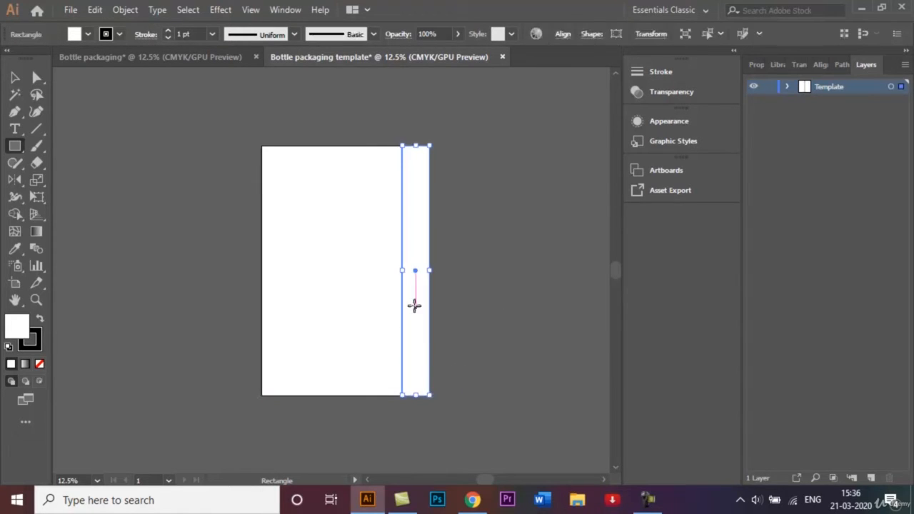
Place a copy of the narrow side panel flush against the artboard's left edge
{"action": "left_click", "coordinate": [15, 78]}
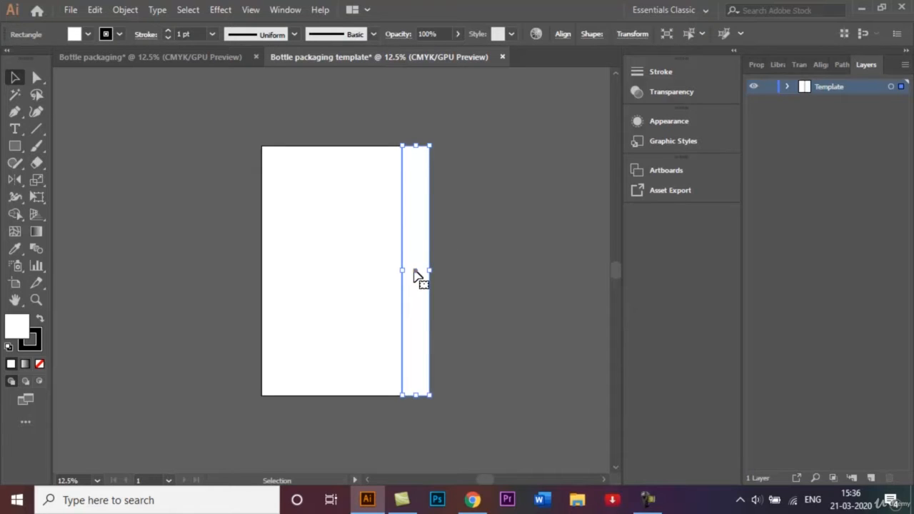
{"action": "left_click_drag", "start_coordinate": [417, 276], "coordinate": [245, 273]}
{"action": "left_click", "coordinate": [310, 122]}
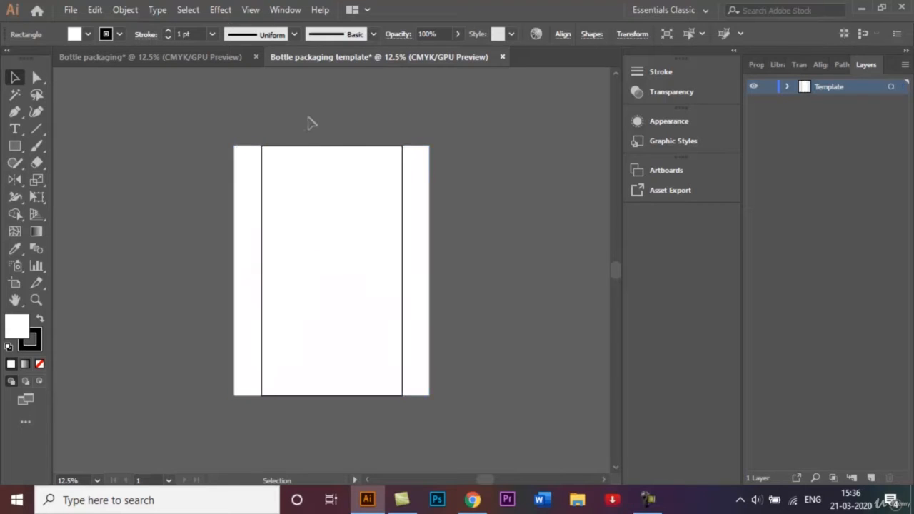
Add a 1080 x 1920 px rectangle as the back panel and align it against the left side panel's outer edge
{"action": "left_click", "coordinate": [197, 56]}
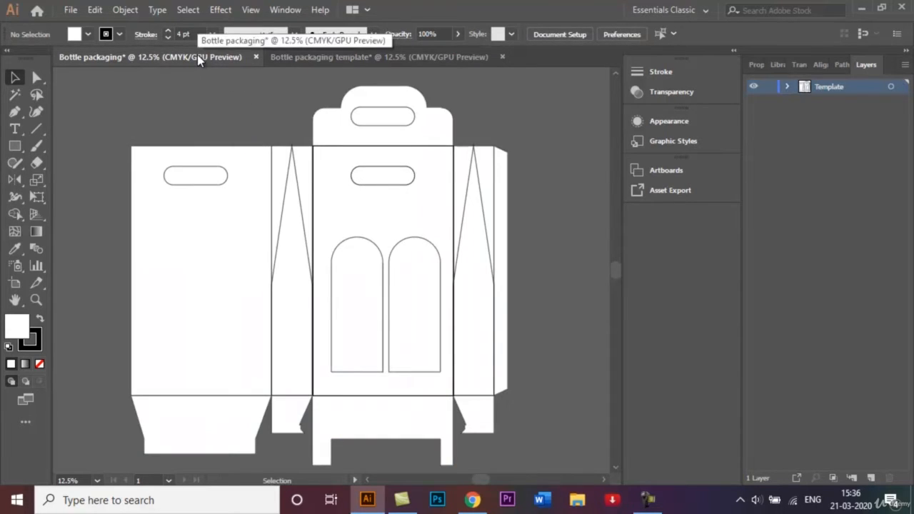
{"action": "left_click", "coordinate": [340, 59]}
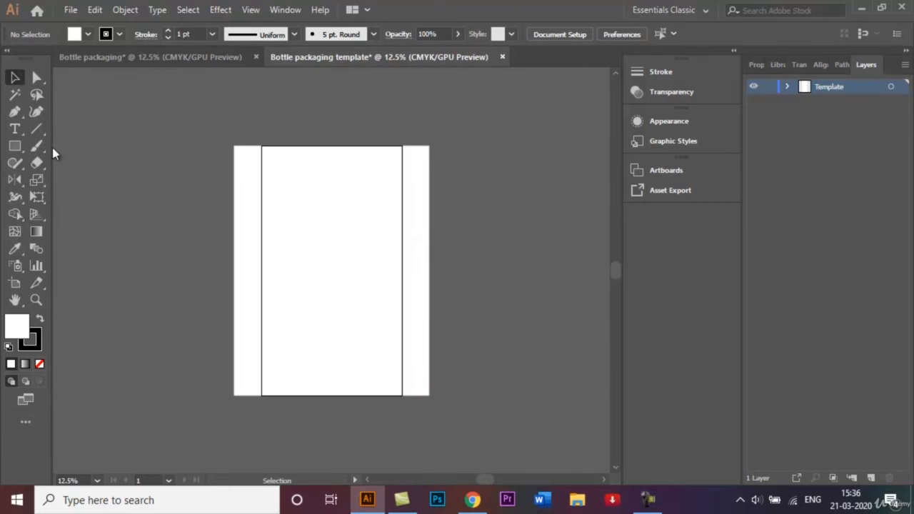
{"action": "left_click", "coordinate": [13, 147]}
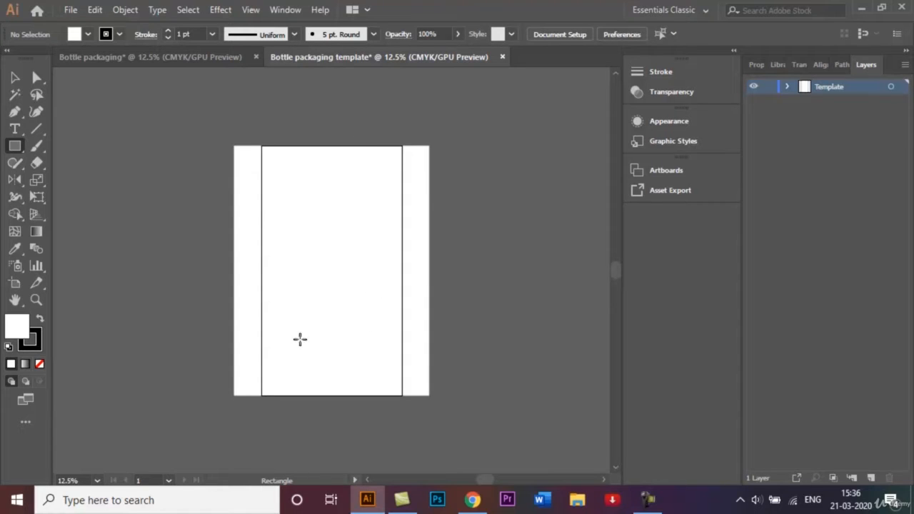
{"action": "left_click", "coordinate": [339, 265]}
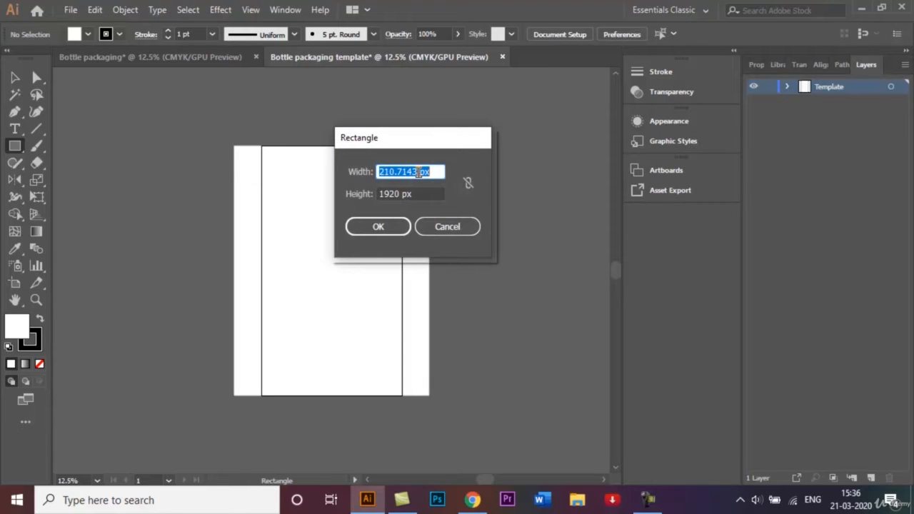
{"action": "key", "text": "BackSpace"}
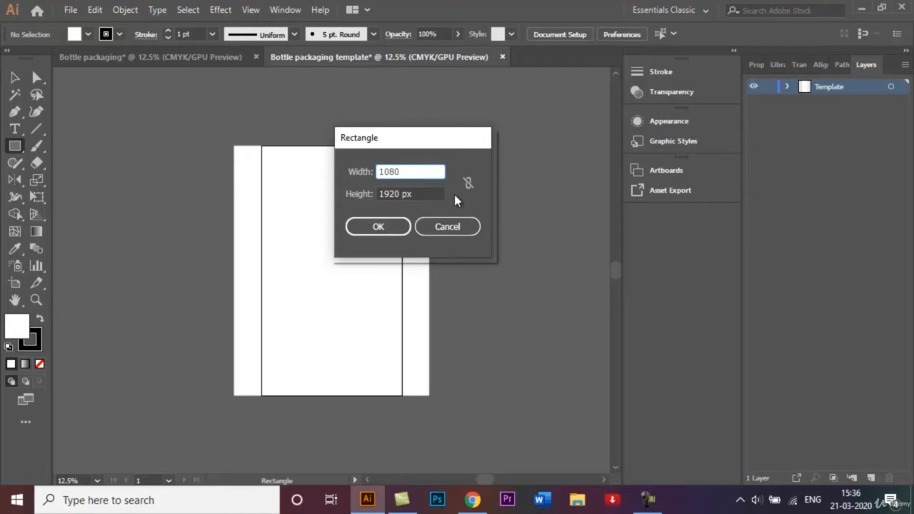
{"action": "left_click", "coordinate": [378, 227]}
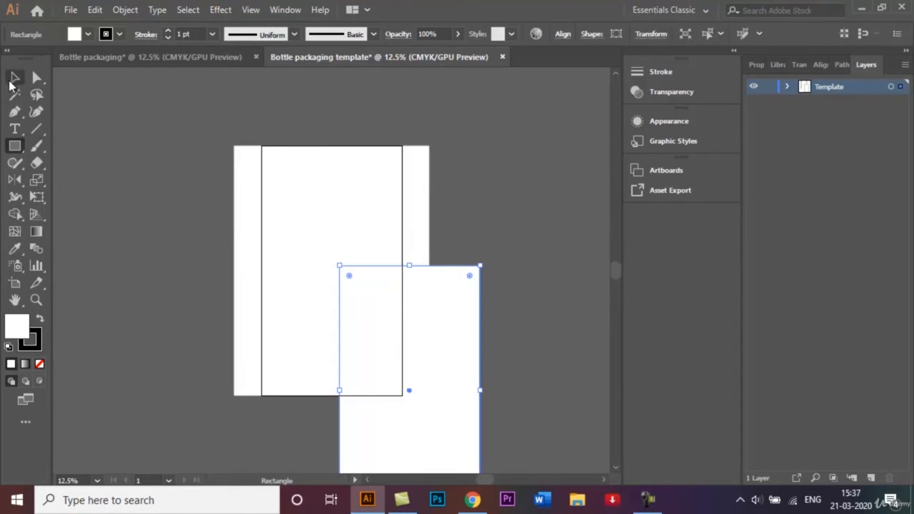
{"action": "left_click", "coordinate": [11, 80]}
{"action": "left_click_drag", "start_coordinate": [408, 393], "coordinate": [163, 275]}
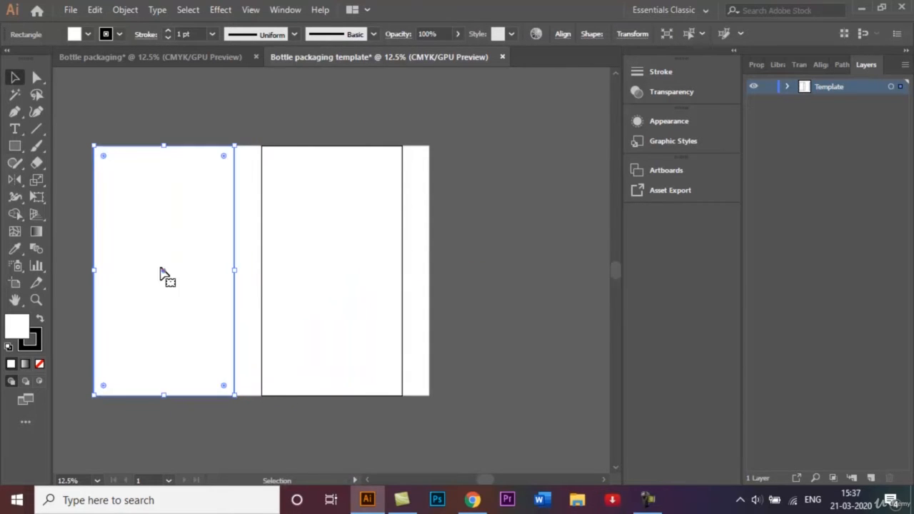
{"action": "left_click", "coordinate": [461, 237]}
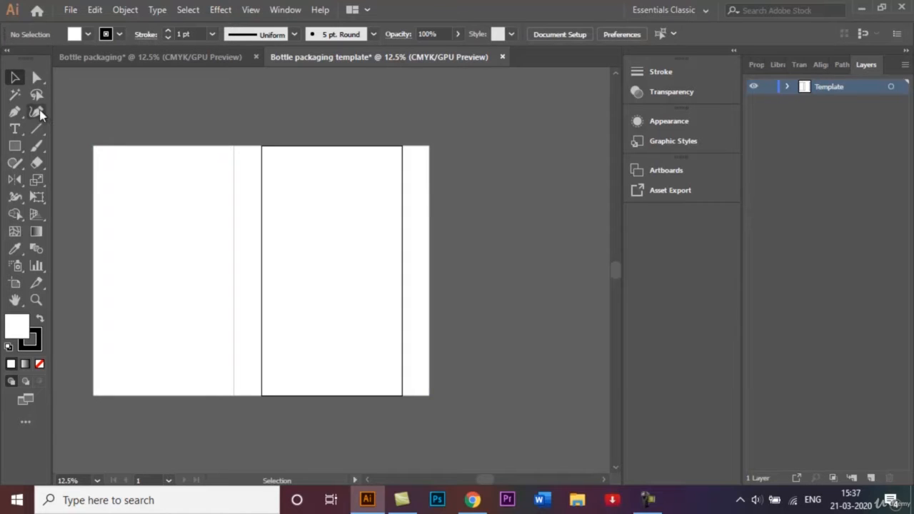
Draw a closed Pen outline without fill on the left side panel, peaking at its top centre and following its lower half
{"action": "left_click", "coordinate": [206, 61]}
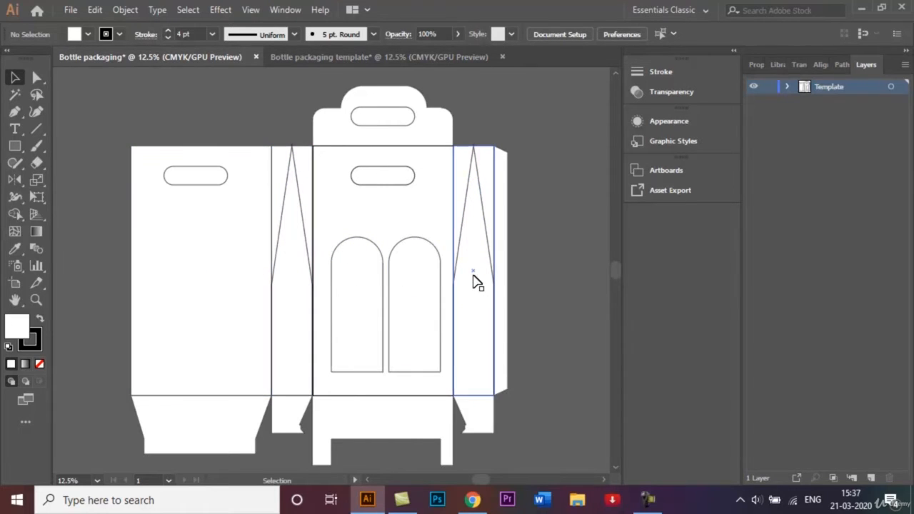
{"action": "left_click", "coordinate": [356, 57]}
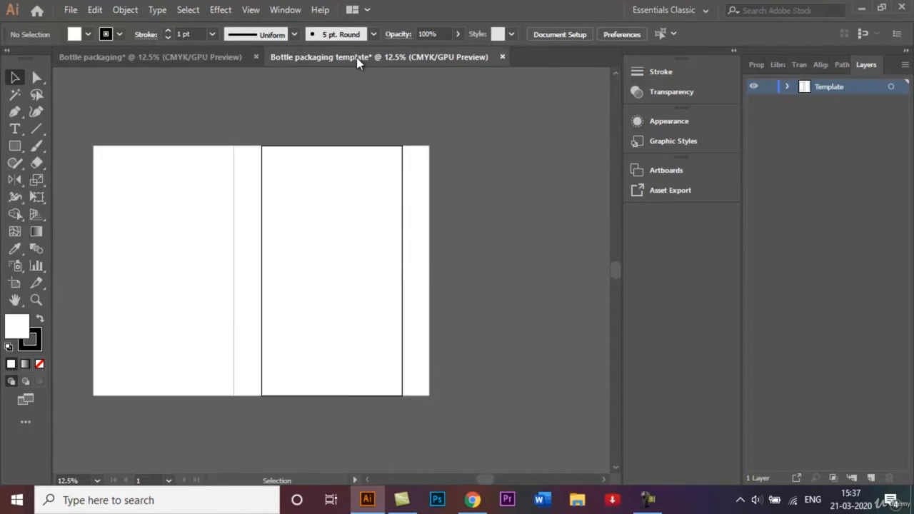
{"action": "left_click", "coordinate": [13, 113]}
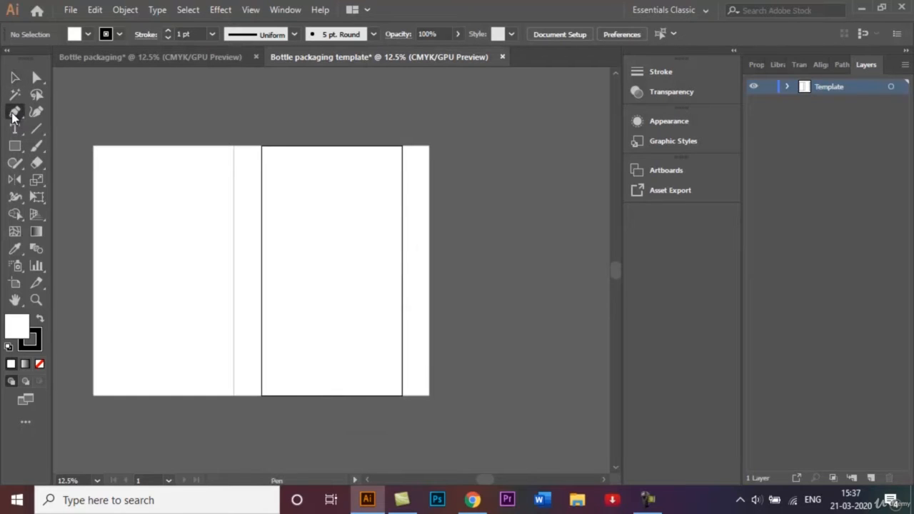
{"action": "left_click", "coordinate": [40, 364]}
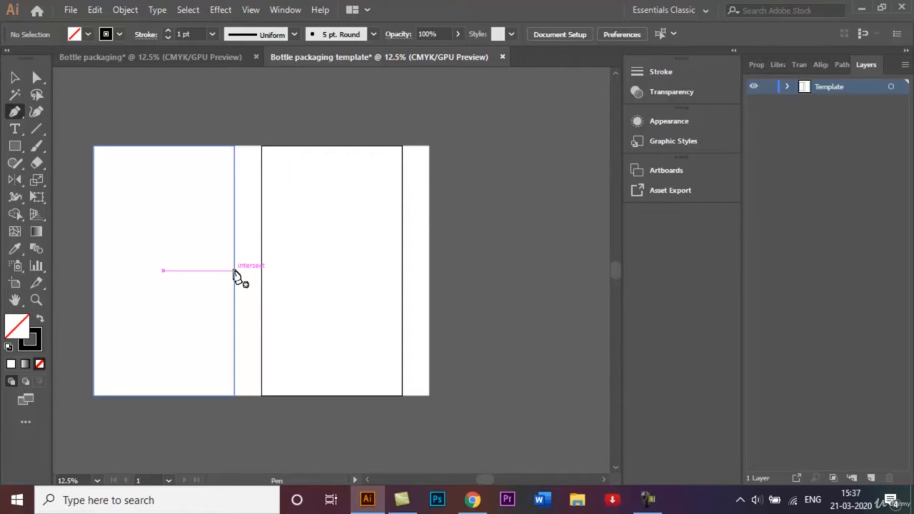
{"action": "left_click", "coordinate": [234, 270]}
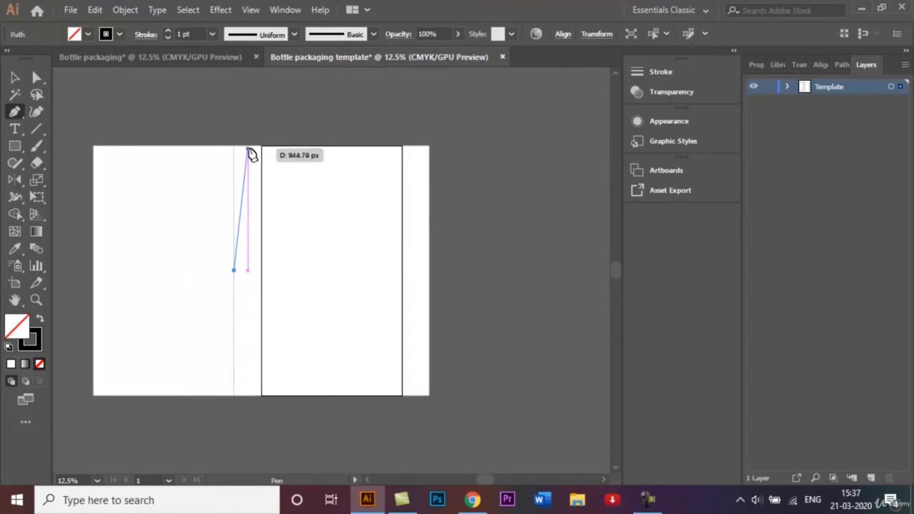
{"action": "left_click", "coordinate": [247, 146]}
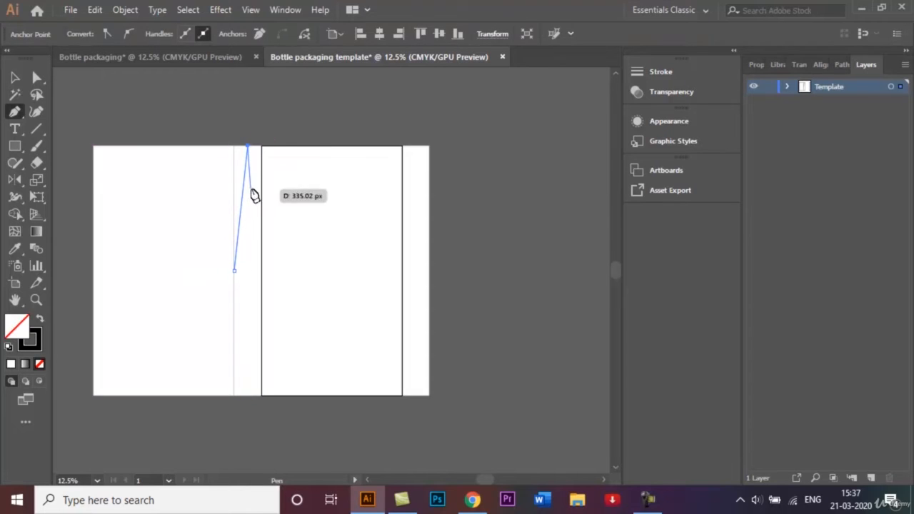
{"action": "left_click", "coordinate": [262, 269]}
{"action": "left_click", "coordinate": [262, 395]}
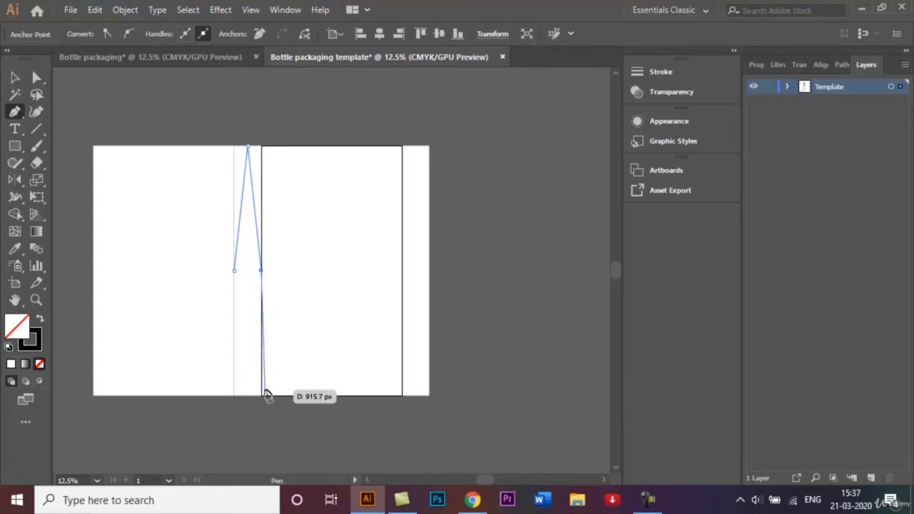
{"action": "left_click", "coordinate": [262, 395]}
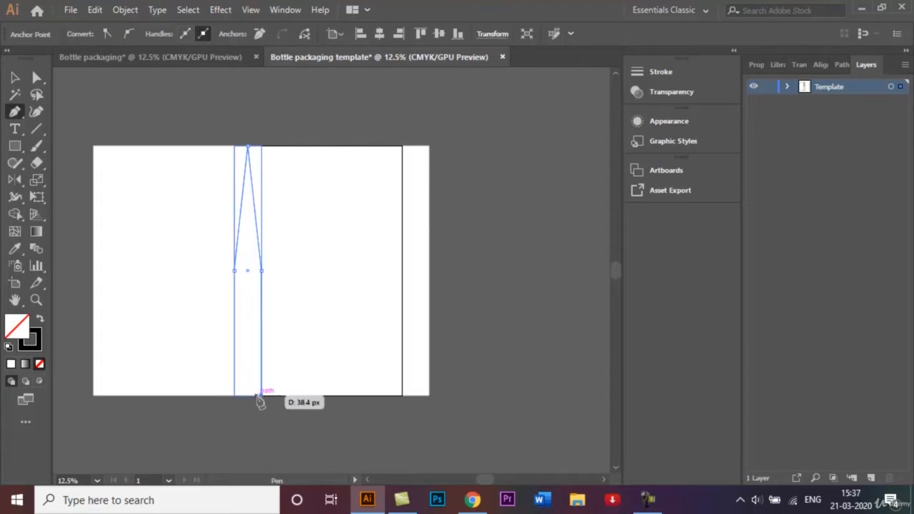
{"action": "left_click", "coordinate": [235, 395]}
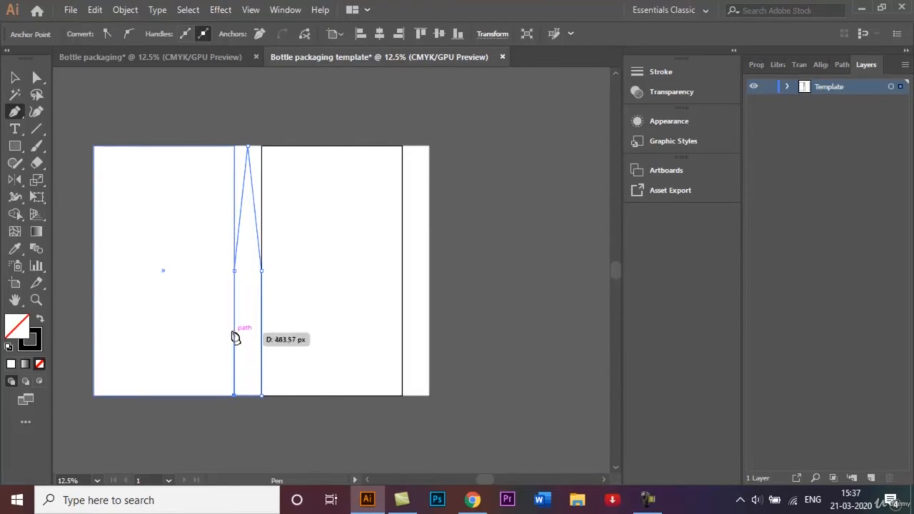
{"action": "left_click", "coordinate": [234, 272]}
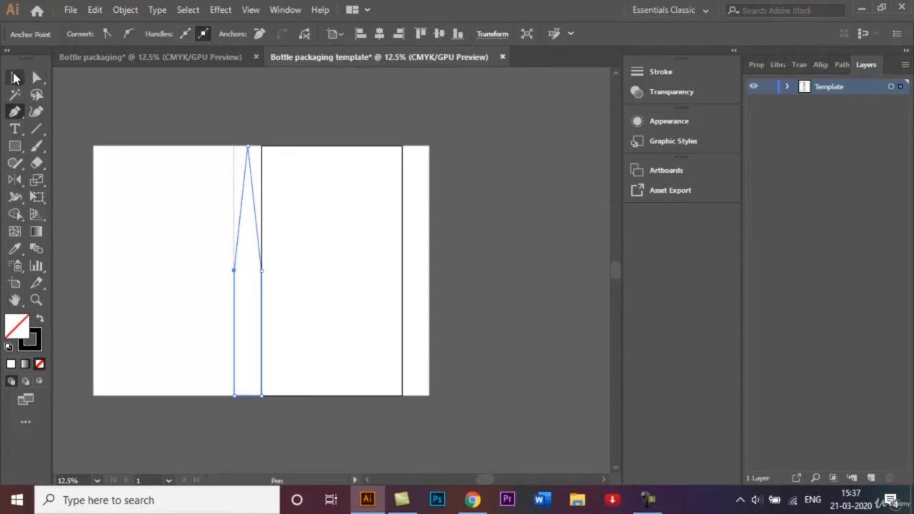
{"action": "left_click", "coordinate": [16, 77]}
{"action": "left_click", "coordinate": [212, 82]}
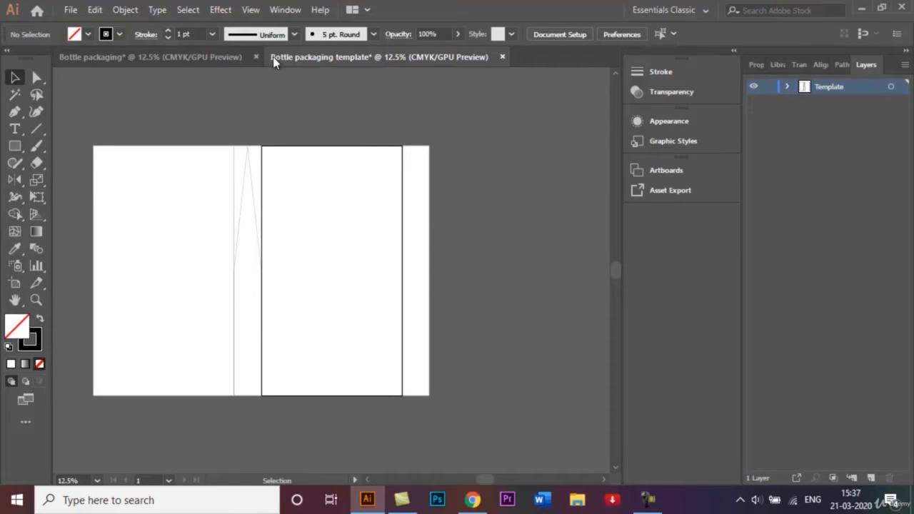
Place a copy of the peaked side-panel outline on the right side panel, flush with its edges
{"action": "left_click", "coordinate": [250, 11]}
{"action": "left_click", "coordinate": [255, 199]}
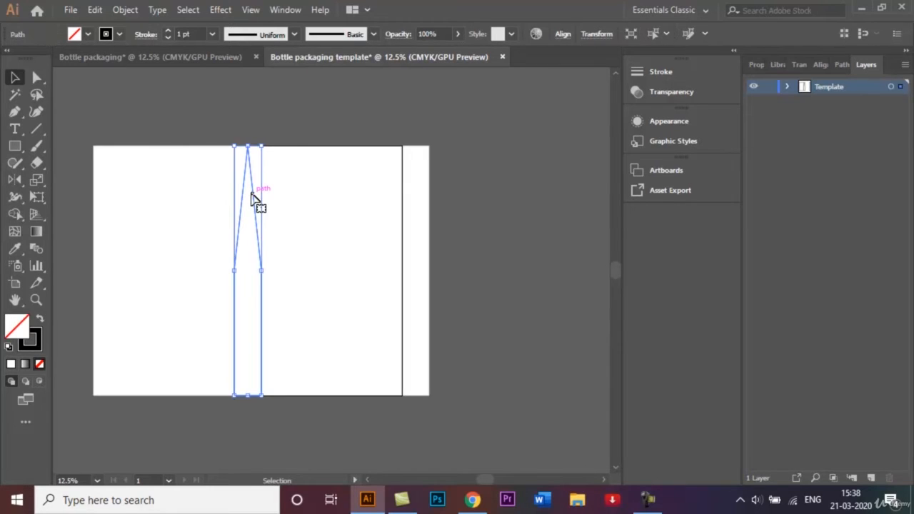
{"action": "left_click_drag", "start_coordinate": [255, 195], "coordinate": [421, 198]}
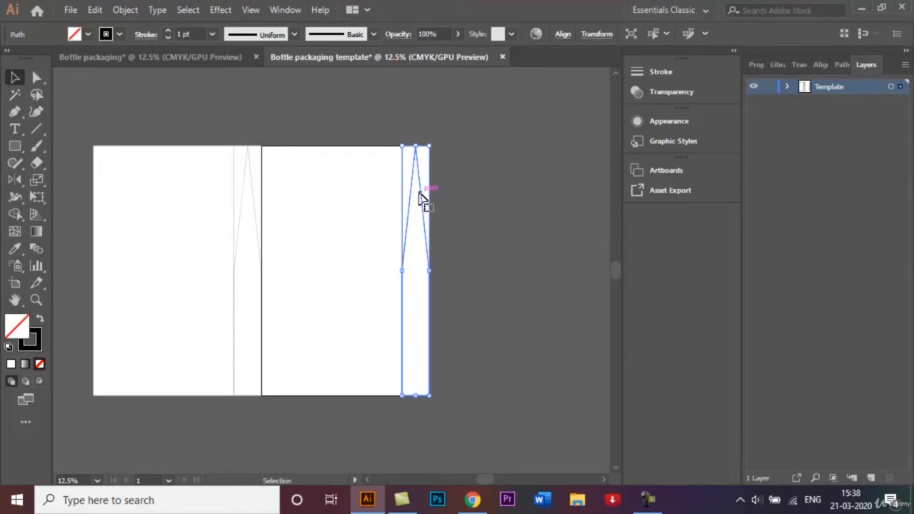
{"action": "left_click", "coordinate": [503, 212]}
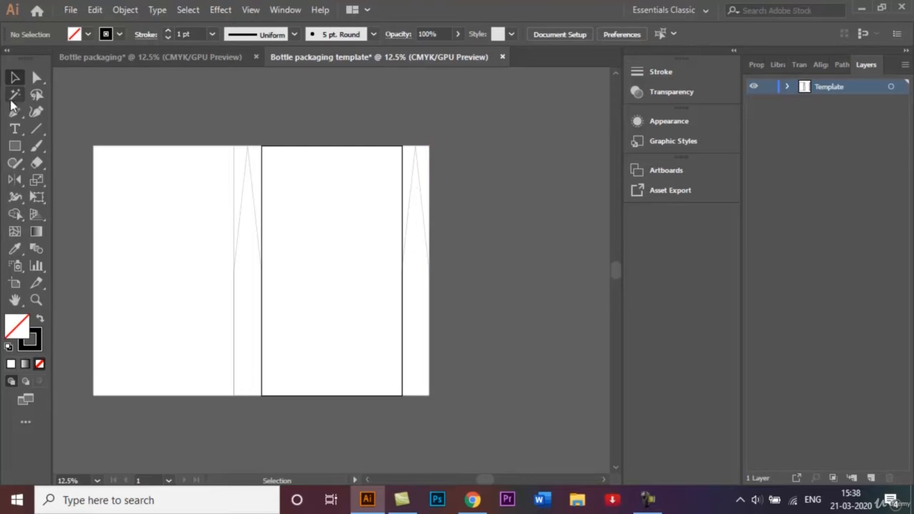
Draw a narrow full-height glue-flap rectangle against the right side panel's outer edge and fill it white
{"action": "left_click", "coordinate": [15, 146]}
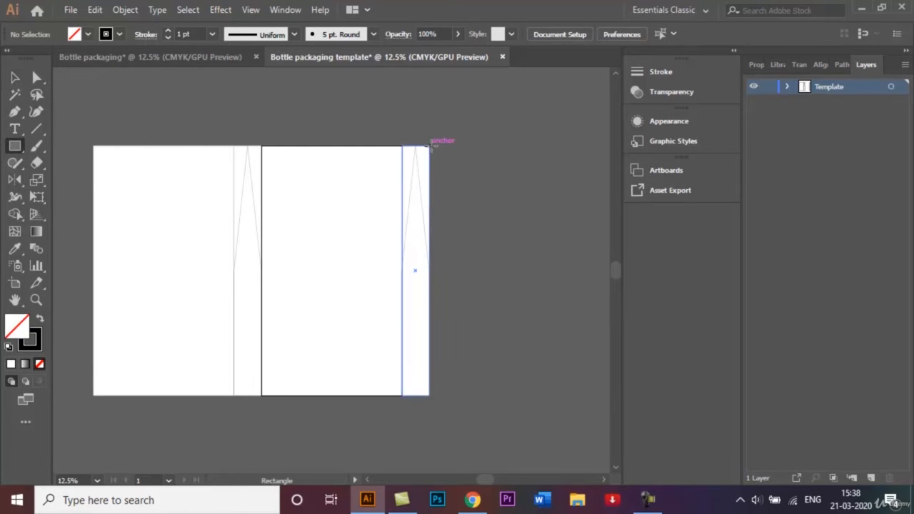
{"action": "left_click_drag", "start_coordinate": [429, 145], "coordinate": [442, 394]}
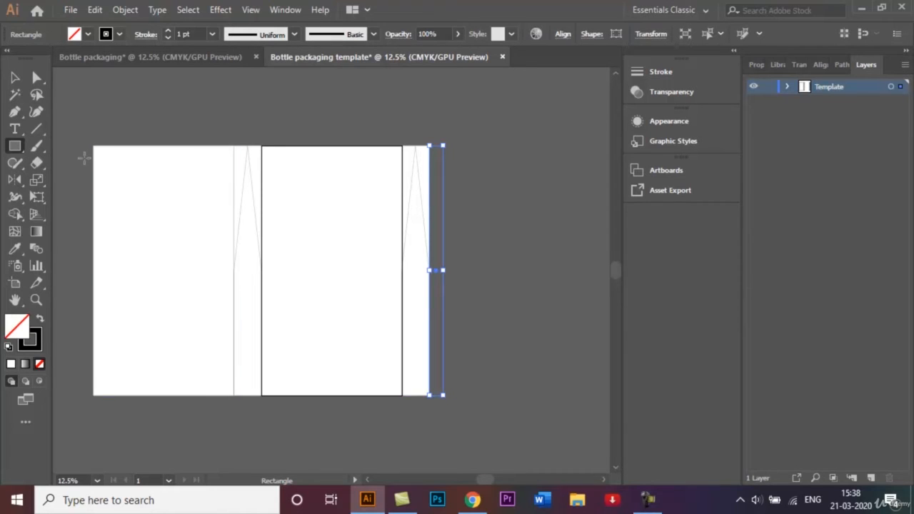
{"action": "left_click", "coordinate": [87, 34]}
{"action": "left_click", "coordinate": [21, 58]}
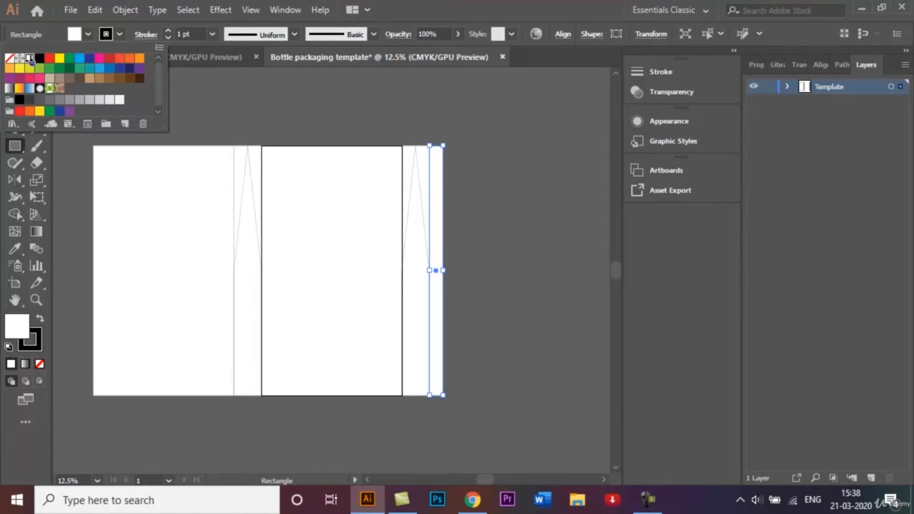
{"action": "key", "text": "Escape"}
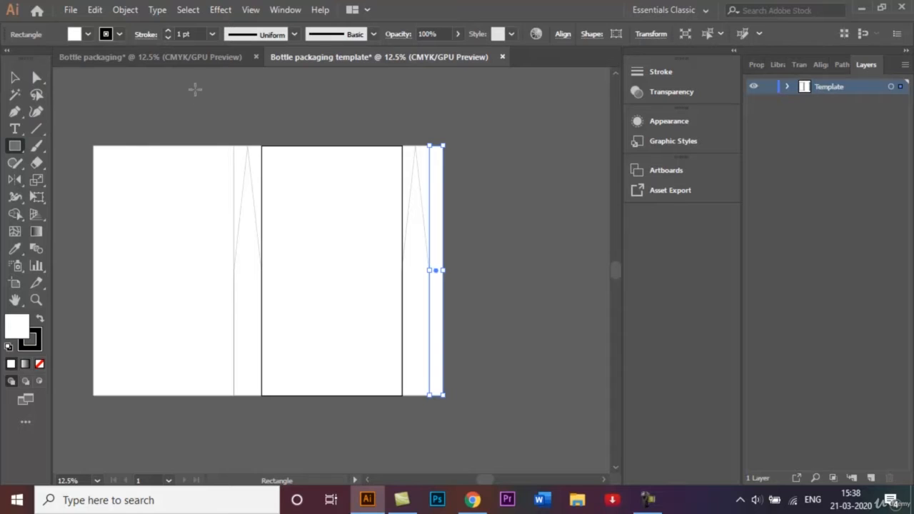
Raise the glue flap's lower outer corner slightly to slant its bottom edge, using the finished Bottle packaging document as reference
{"action": "left_click", "coordinate": [36, 77]}
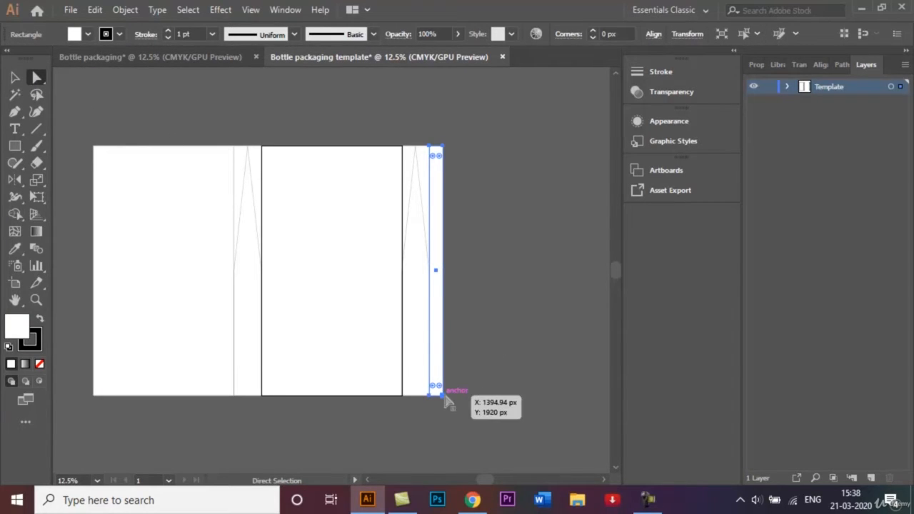
{"action": "left_click", "coordinate": [222, 58]}
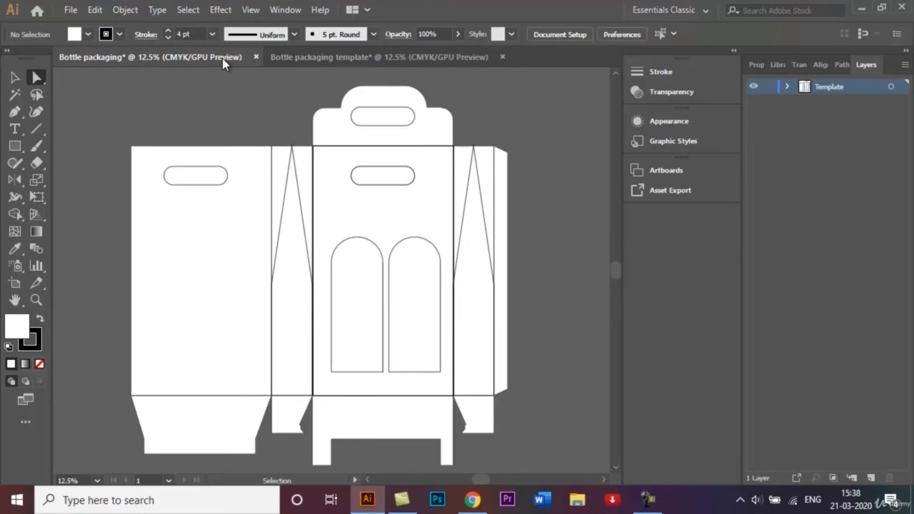
{"action": "left_click", "coordinate": [331, 59]}
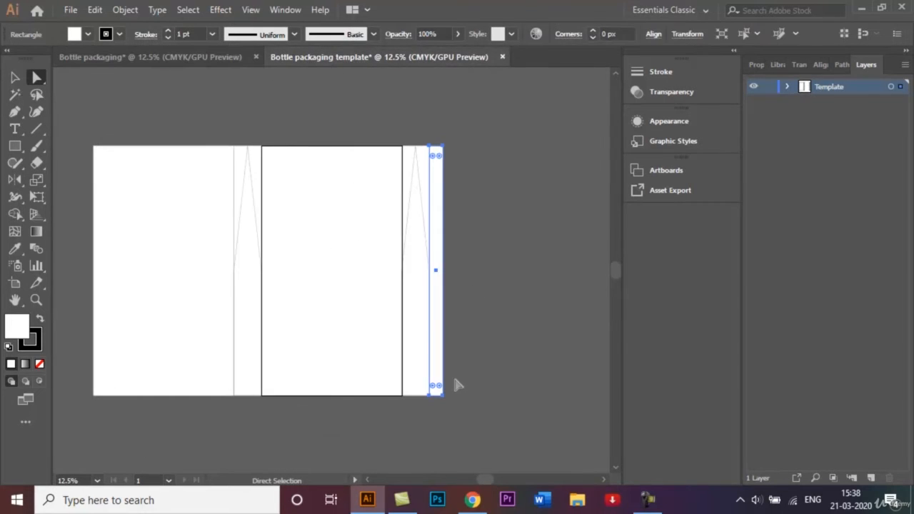
{"action": "left_click", "coordinate": [443, 396]}
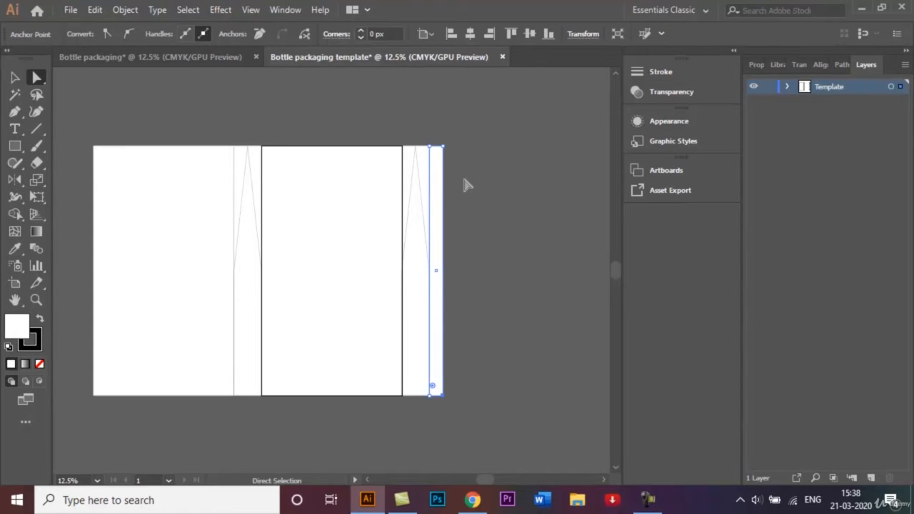
{"action": "key", "text": "ctrl"}
{"action": "key", "text": "shift+Up"}
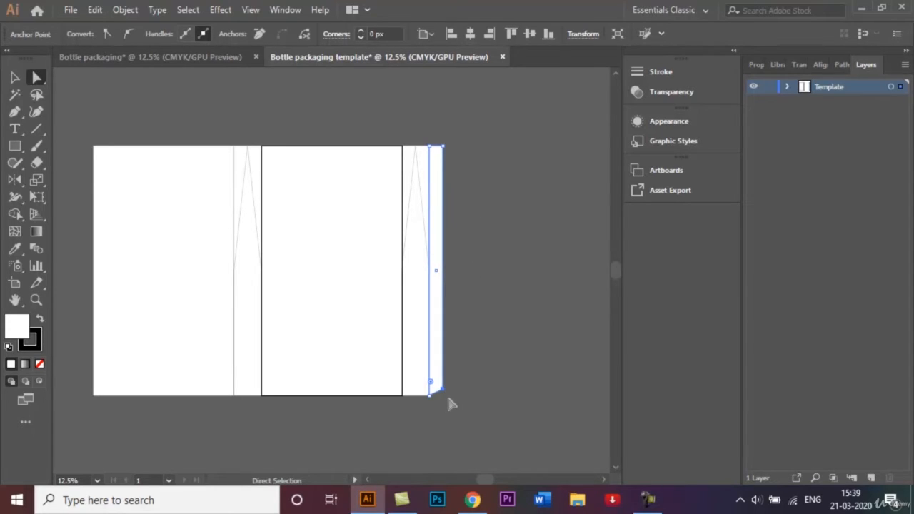
Lower the glue flap's upper outer corner slightly so its top edge slants to mirror the bottom, and deselect the flap
{"action": "left_click", "coordinate": [444, 147]}
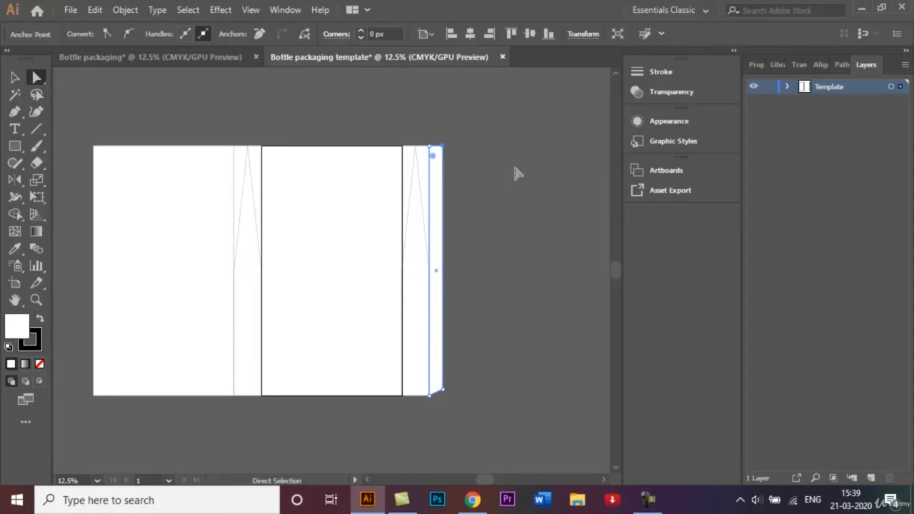
{"action": "key", "text": "ctrl"}
{"action": "key", "text": "Down"}
{"action": "key", "text": "Down"}
{"action": "key", "text": "Down"}
{"action": "key", "text": "Down"}
{"action": "key", "text": "Down"}
{"action": "key", "text": "Down"}
{"action": "key", "text": "Down"}
{"action": "left_click", "coordinate": [15, 77]}
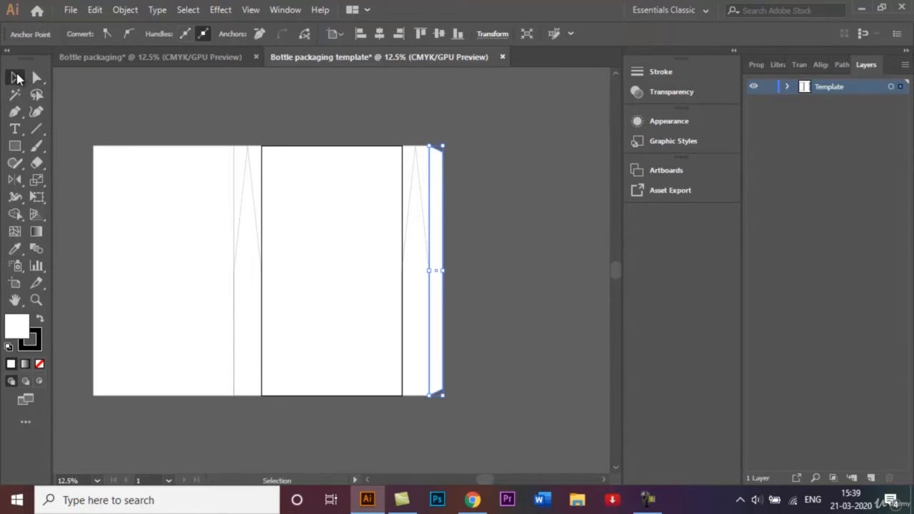
{"action": "left_click", "coordinate": [187, 120]}
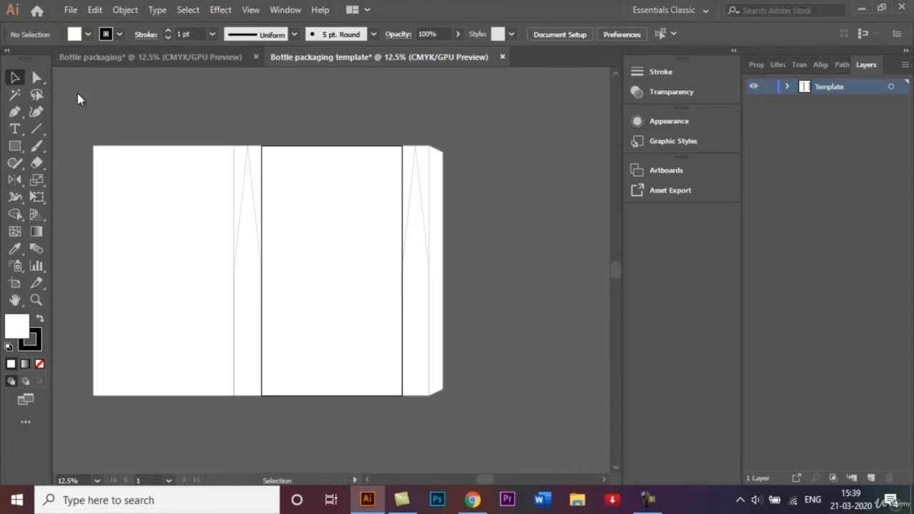
Draw a white bottom-flap rectangle directly beneath the back panel at the panel's full width, using the finished Bottle packaging document as reference
{"action": "left_click", "coordinate": [132, 60]}
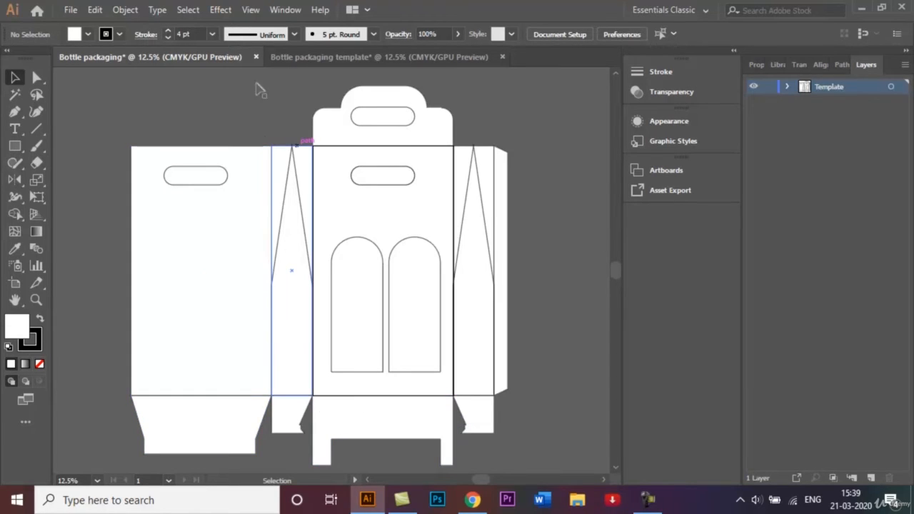
{"action": "left_click", "coordinate": [299, 57]}
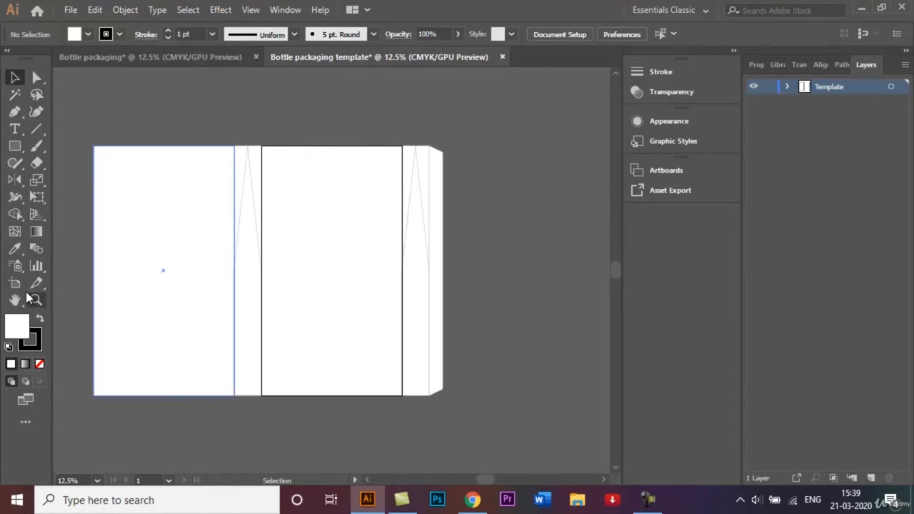
{"action": "left_click", "coordinate": [10, 146]}
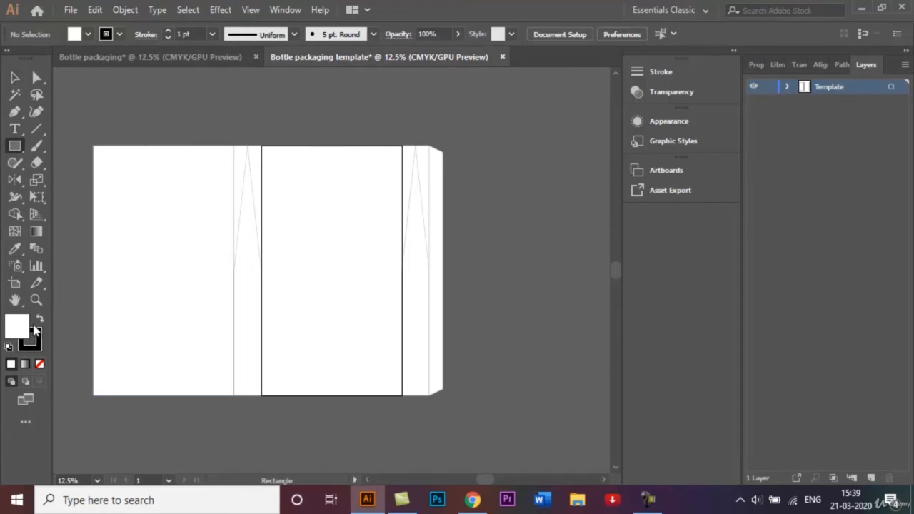
{"action": "mouse_move", "coordinate": [92, 395]}
{"action": "left_mouse_down"}
{"action": "mouse_move", "coordinate": [164, 440]}
{"action": "mouse_move", "coordinate": [234, 451]}
{"action": "left_mouse_up"}
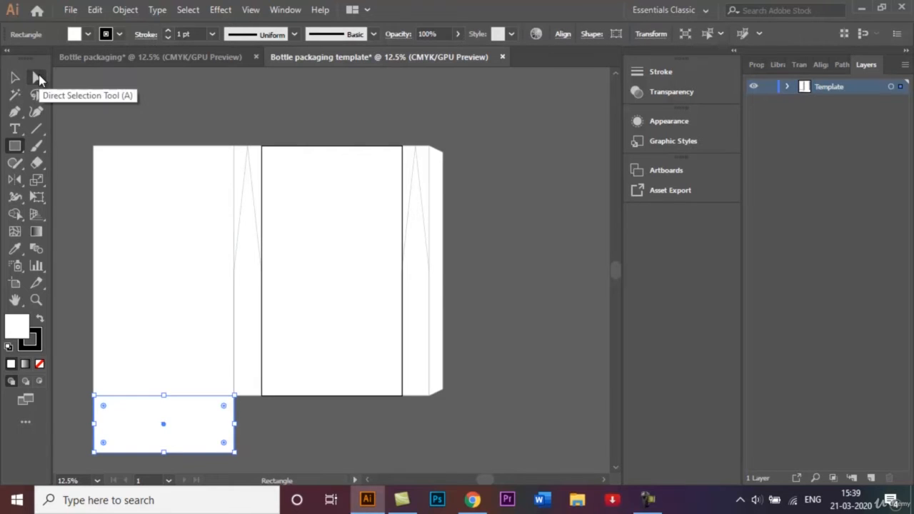
Move the bottom flap's lower-left corner horizontally inward to taper its left side
{"action": "left_click", "coordinate": [37, 77]}
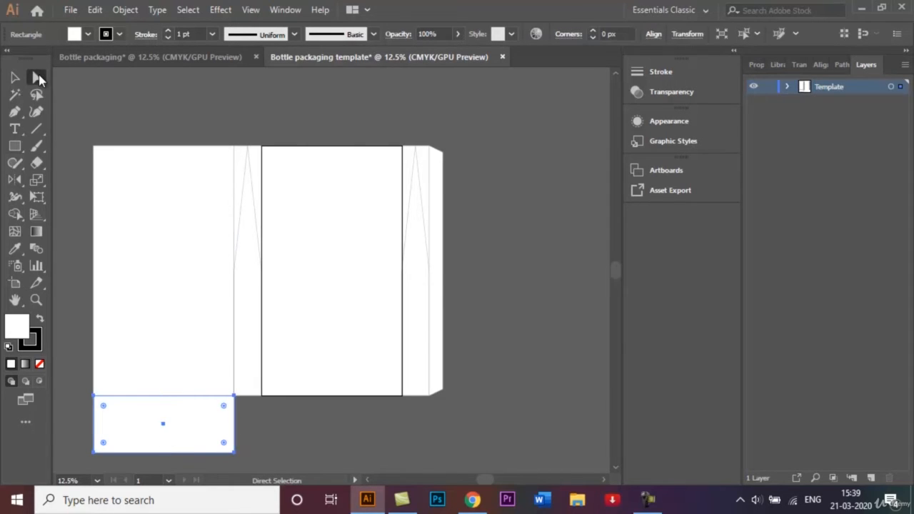
{"action": "left_click", "coordinate": [93, 451]}
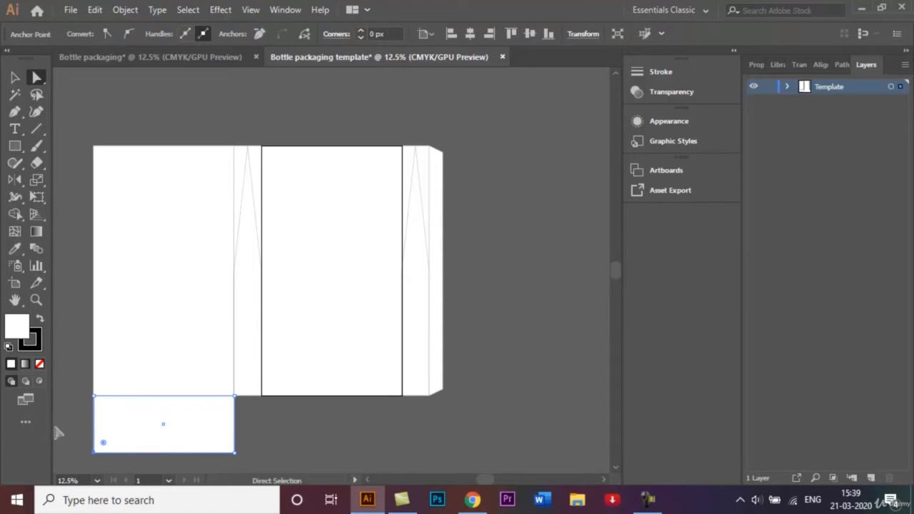
{"action": "key", "text": "ctrl"}
{"action": "key", "text": "shift+Right"}
{"action": "key", "text": "shift+Right"}
{"action": "key", "text": "shift+Right"}
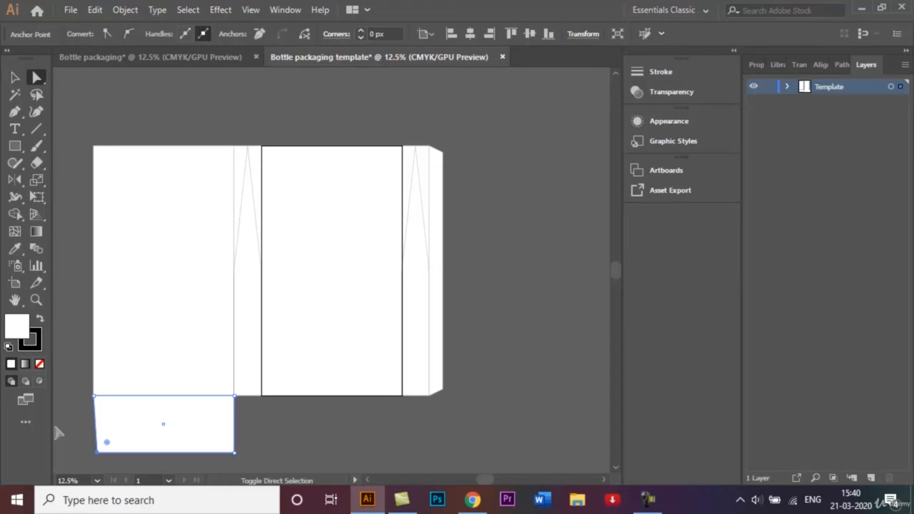
{"action": "key", "text": "shift+Right"}
{"action": "key", "text": "shift+Right"}
{"action": "key", "text": "shift+Right"}
{"action": "key", "text": "shift+Right"}
{"action": "key", "text": "shift+Right"}
{"action": "key", "text": "shift+Right"}
{"action": "key", "text": "shift+Right"}
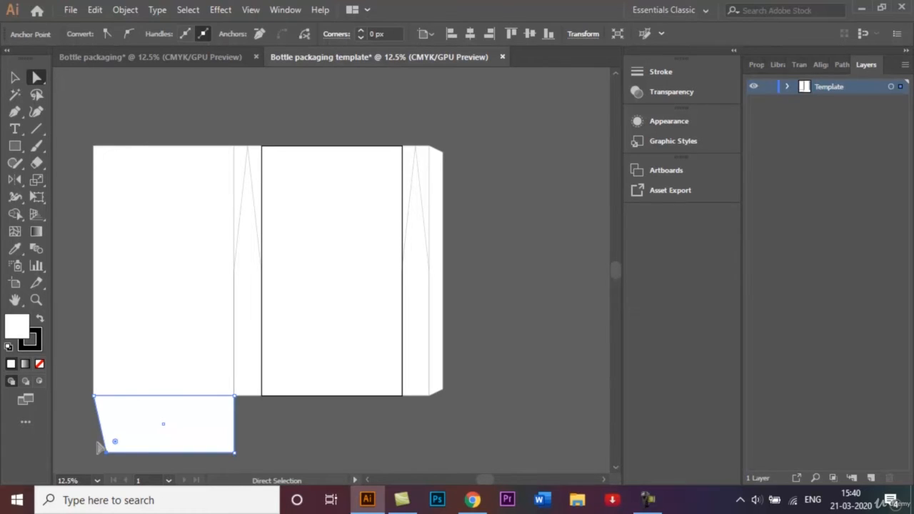
Move the bottom flap's lower-right corner inward to match the left side's taper, and deselect the flap
{"action": "left_click", "coordinate": [235, 453]}
{"action": "key", "text": "Left"}
{"action": "key", "text": "Left"}
{"action": "key", "text": "Left"}
{"action": "key", "text": "Left"}
{"action": "key", "text": "Left"}
{"action": "key", "text": "Left"}
{"action": "key", "text": "Left"}
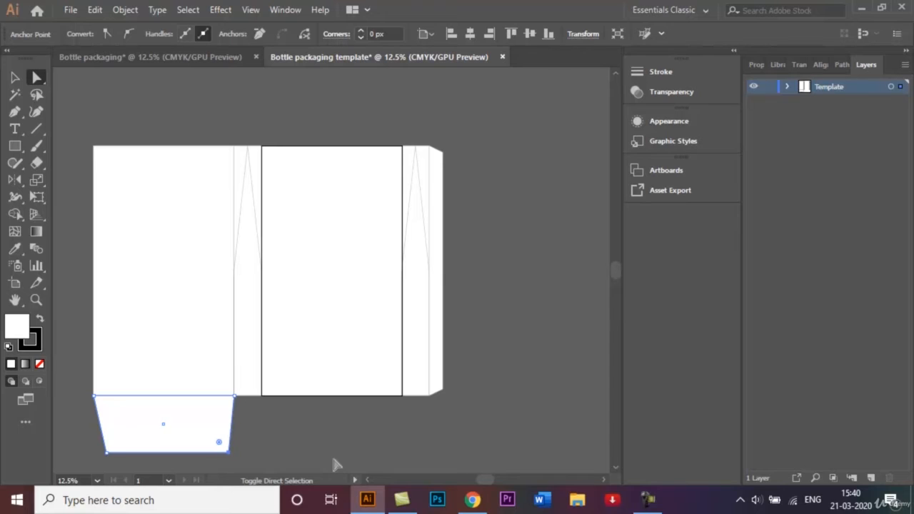
{"action": "key", "text": "Left"}
{"action": "key", "text": "Left"}
{"action": "key", "text": "Left"}
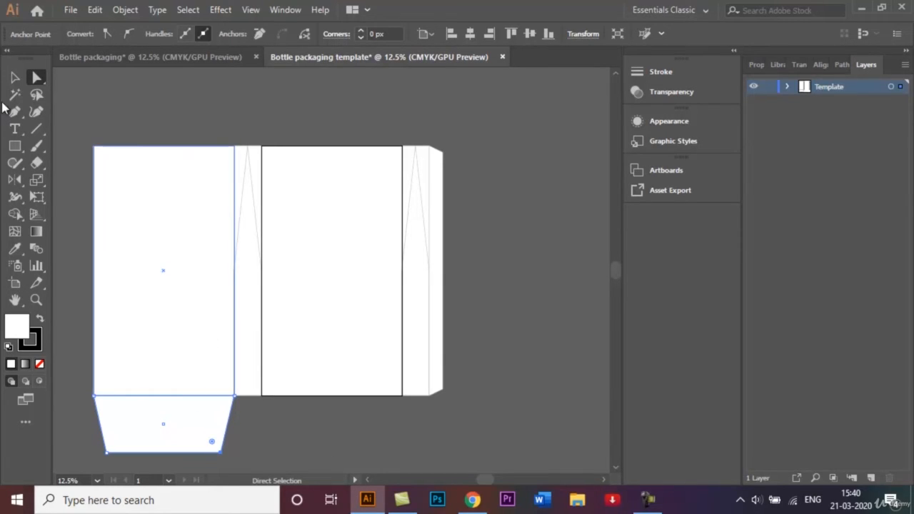
{"action": "left_click", "coordinate": [15, 77]}
{"action": "left_click", "coordinate": [141, 94]}
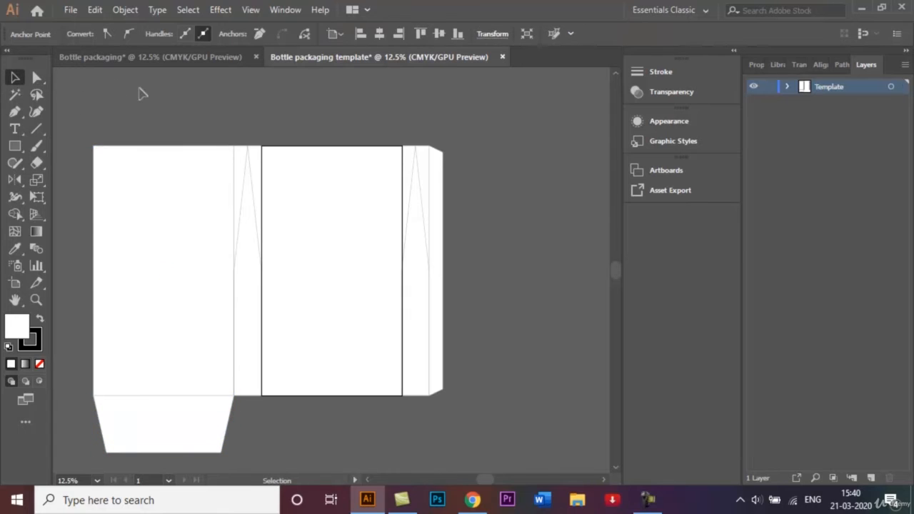
Draw a shallow white rectangle beneath the tapered bottom flap, spanning the width of the flap's lower edge
{"action": "scroll", "coordinate": [613, 466], "scroll_direction": "down", "scroll_amount": 3}
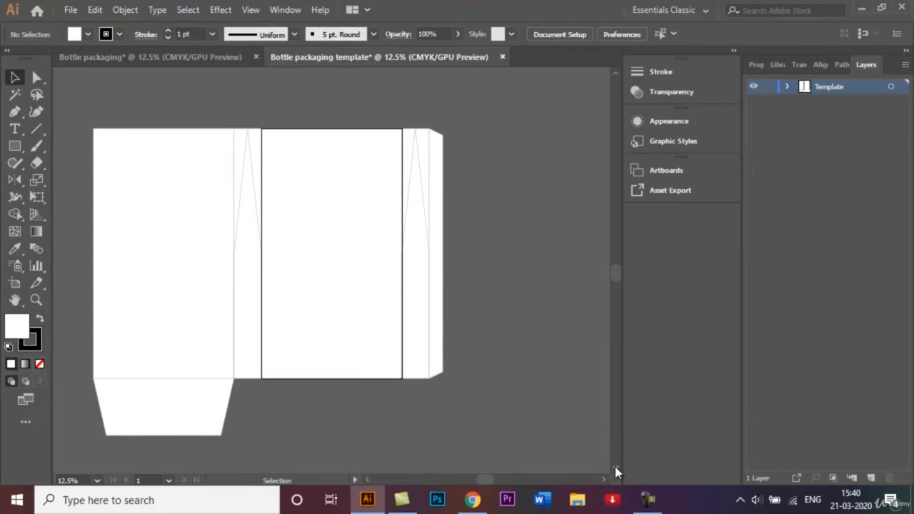
{"action": "left_click", "coordinate": [16, 146]}
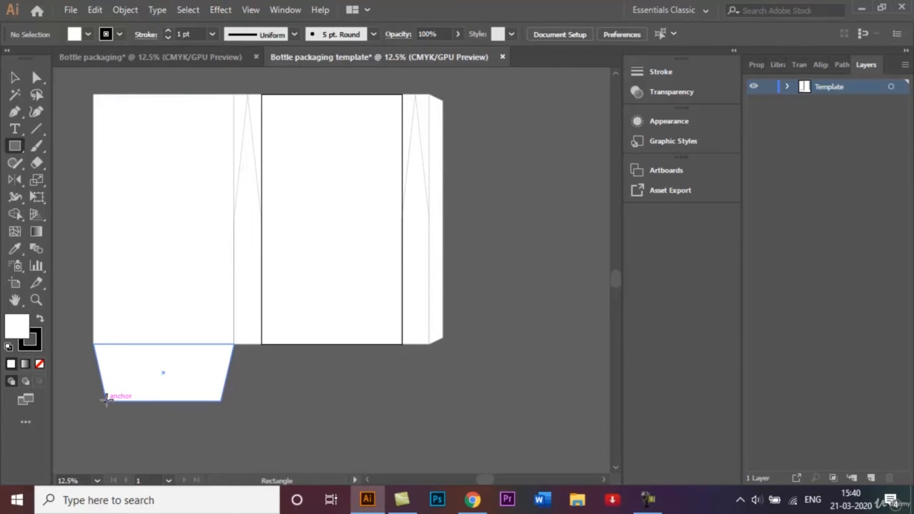
{"action": "left_click_drag", "start_coordinate": [106, 400], "coordinate": [220, 425]}
Round both lower corners of the shallow rectangle beneath the bottom flap to 192 px
{"action": "left_click", "coordinate": [36, 78]}
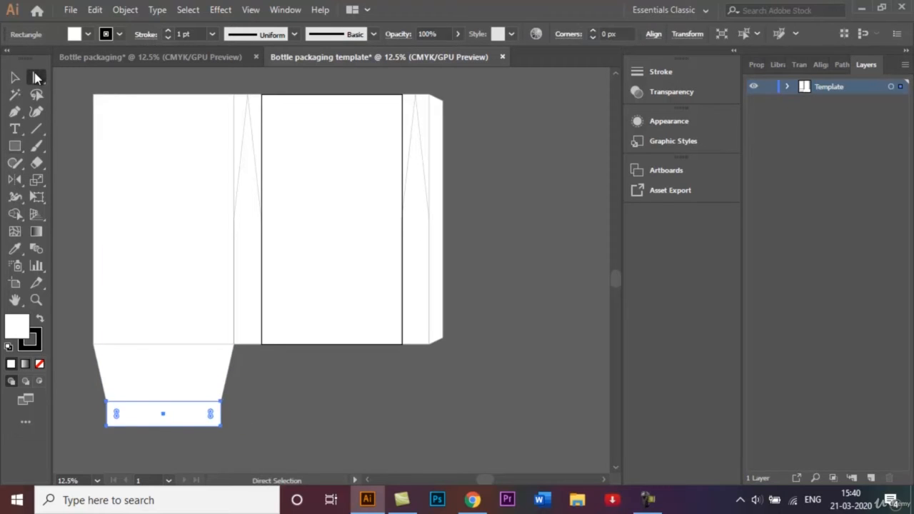
{"action": "left_click", "coordinate": [106, 425]}
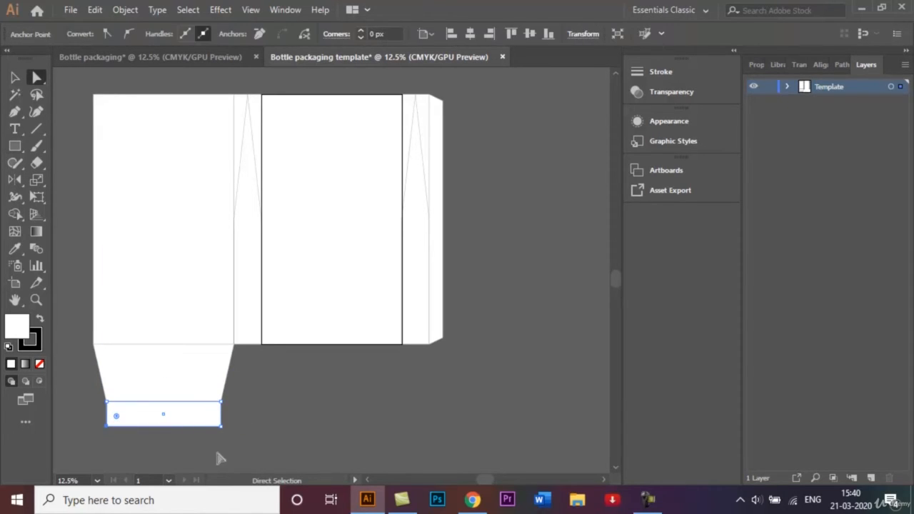
{"action": "left_click", "coordinate": [221, 426], "text": "shift"}
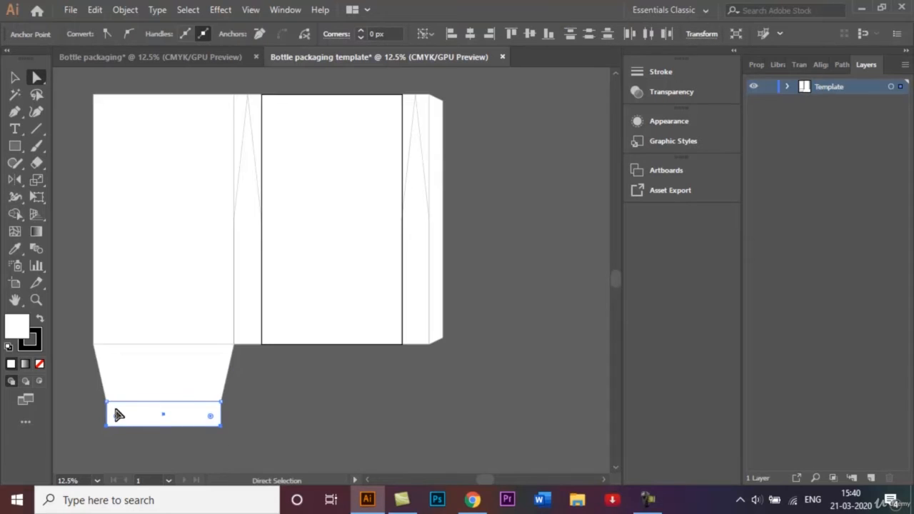
{"action": "left_click_drag", "start_coordinate": [117, 420], "coordinate": [150, 407]}
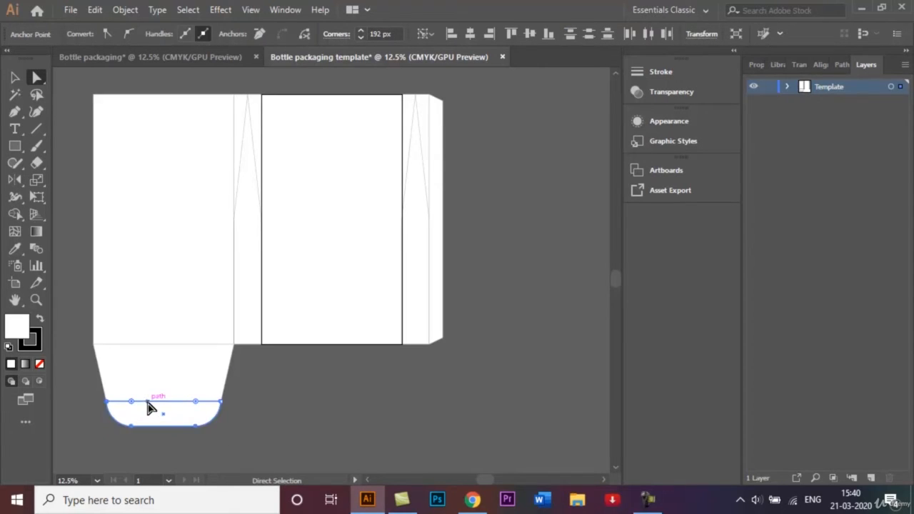
Unite the tapered bottom flap and the rounded rectangle beneath it into a single shape, and deselect it
{"action": "left_click", "coordinate": [16, 78]}
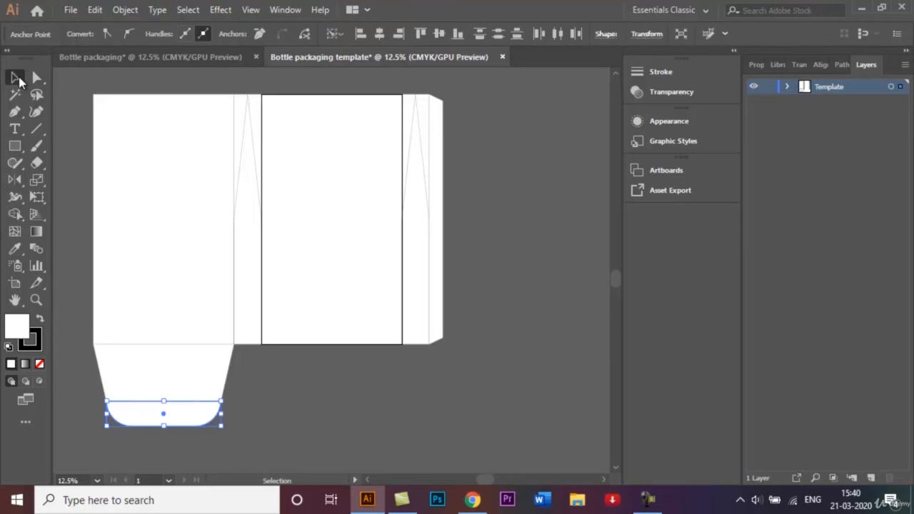
{"action": "left_click", "coordinate": [184, 385], "text": "shift"}
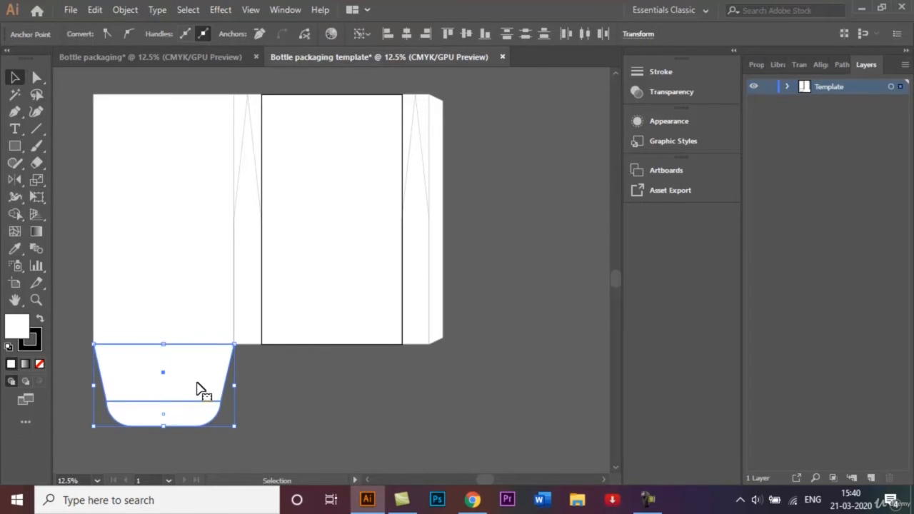
{"action": "left_click", "coordinate": [843, 64]}
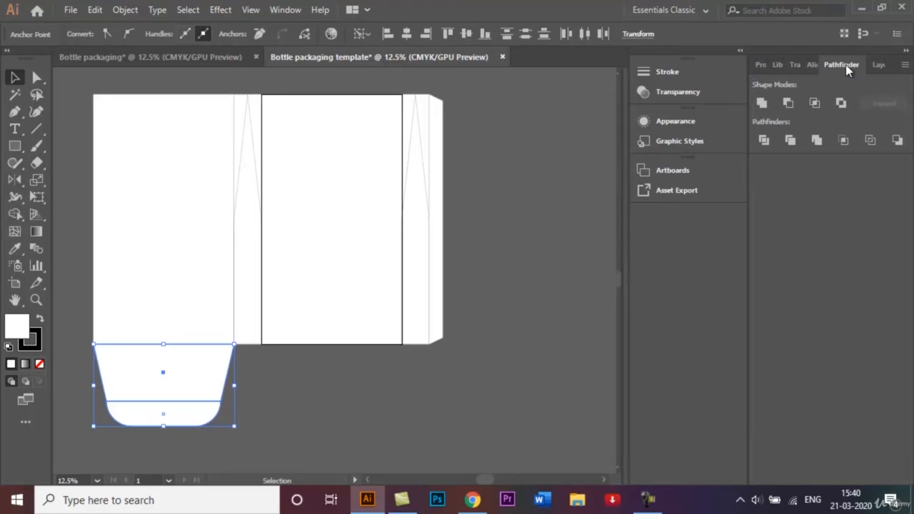
{"action": "left_click", "coordinate": [760, 106]}
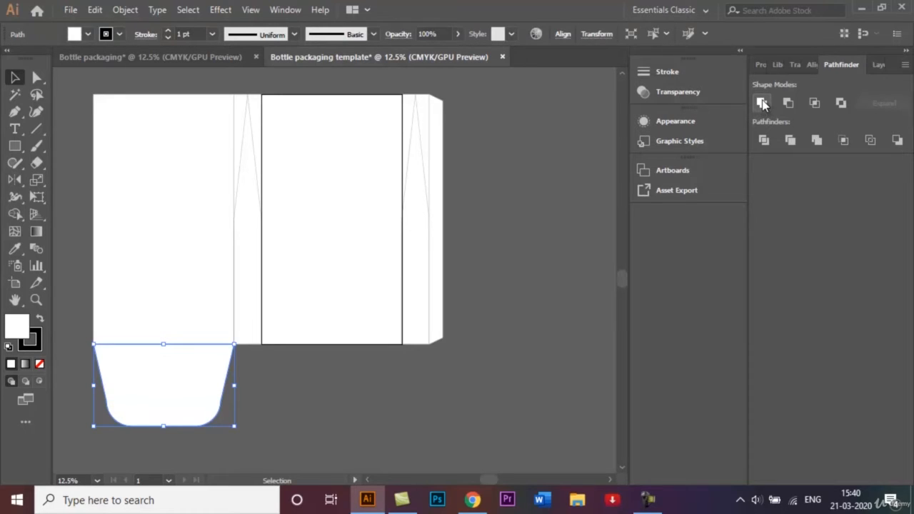
{"action": "left_click", "coordinate": [386, 415]}
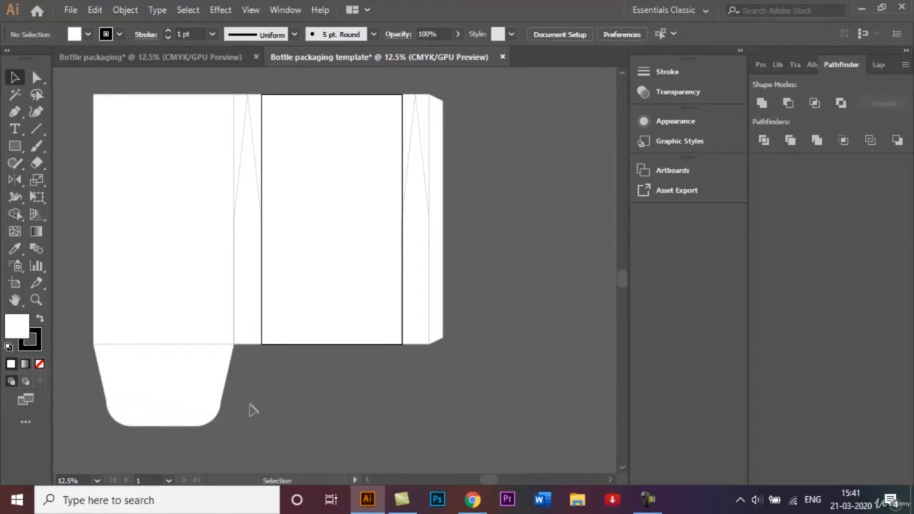
Check the Bottle packaging reference and draw a shallow white rectangle beneath the first narrow side panel in the template, matching the panel's width
{"action": "left_click", "coordinate": [127, 53]}
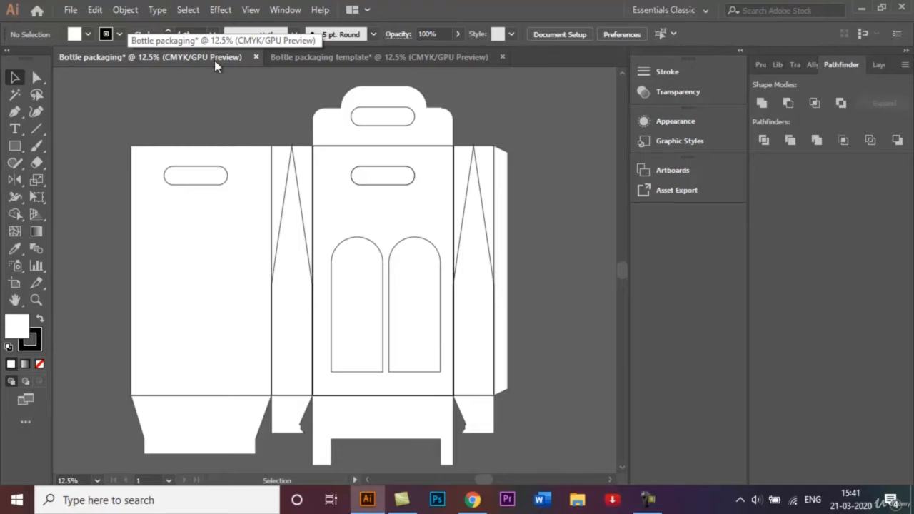
{"action": "left_click", "coordinate": [296, 57]}
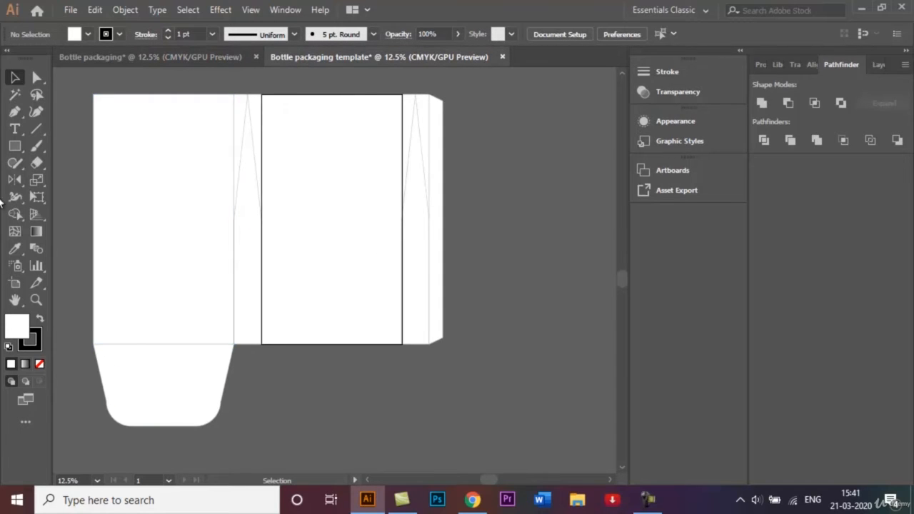
{"action": "left_click", "coordinate": [15, 146]}
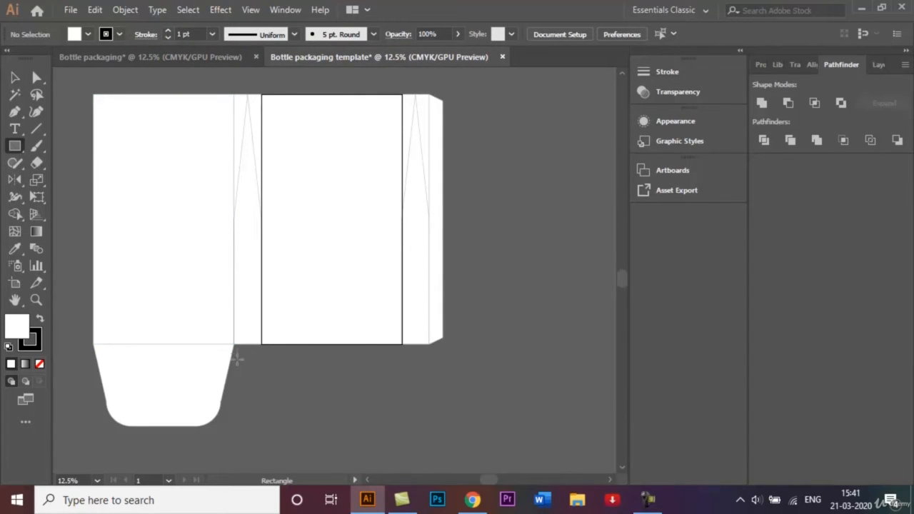
{"action": "key", "text": "ctrl+plus"}
{"action": "key", "text": "ctrl+plus"}
{"action": "key", "text": "ctrl+plus"}
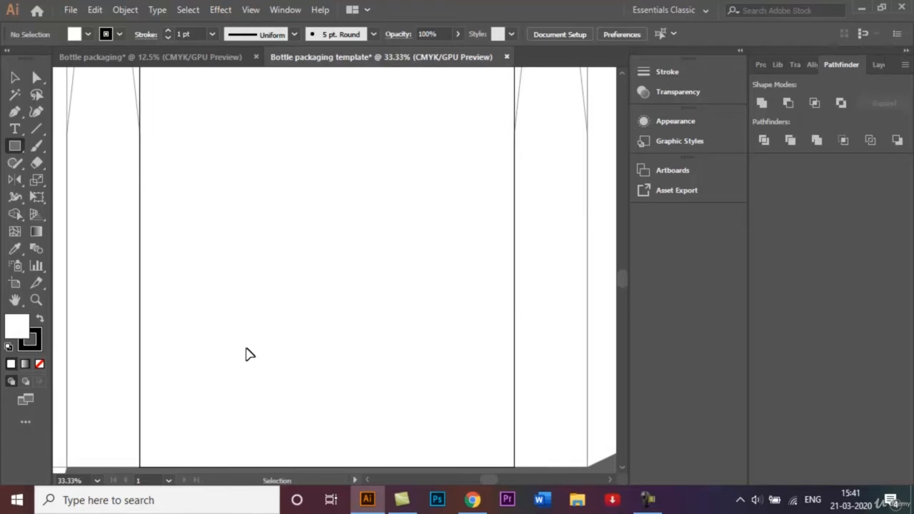
{"action": "scroll", "coordinate": [619, 462], "scroll_direction": "down", "scroll_amount": 4}
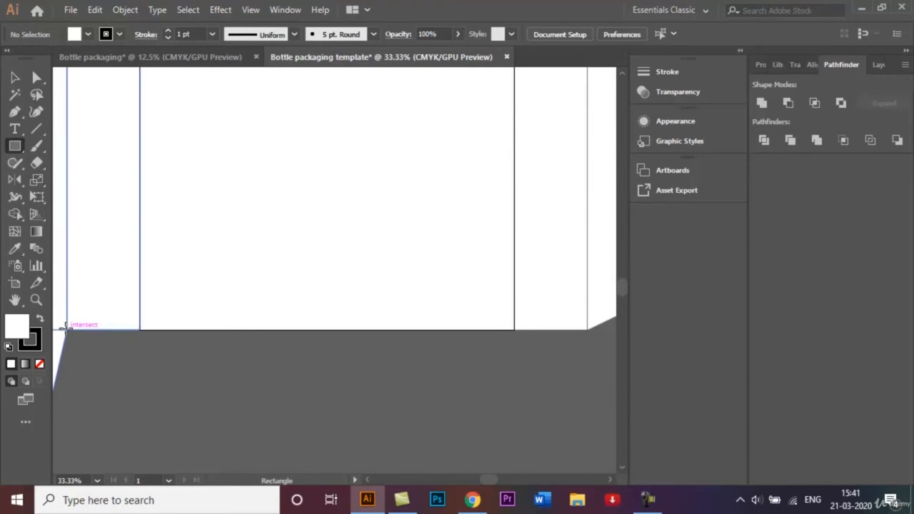
{"action": "left_click_drag", "start_coordinate": [66, 328], "coordinate": [140, 369]}
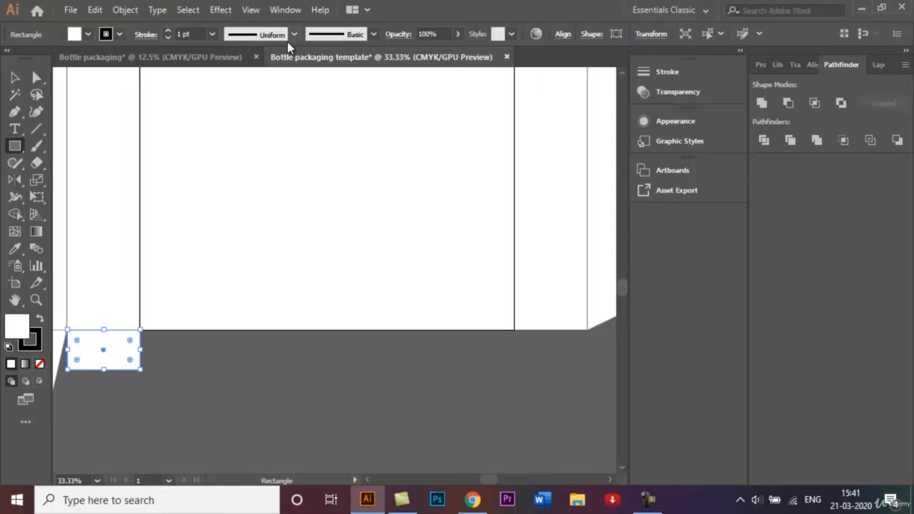
Following the Bottle packaging reference, shift the small flap's lower-right corner horizontally inward to slant its right side
{"action": "left_click", "coordinate": [218, 53]}
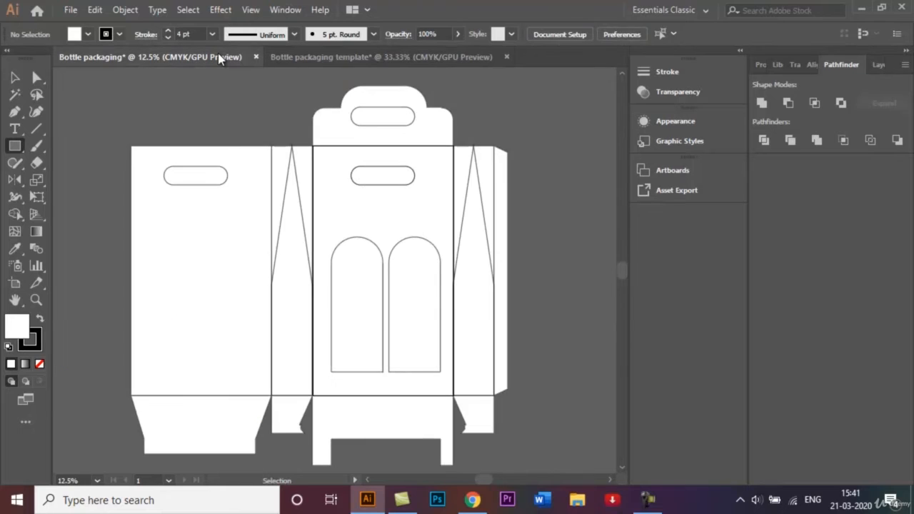
{"action": "left_click", "coordinate": [328, 59]}
{"action": "left_click", "coordinate": [37, 78]}
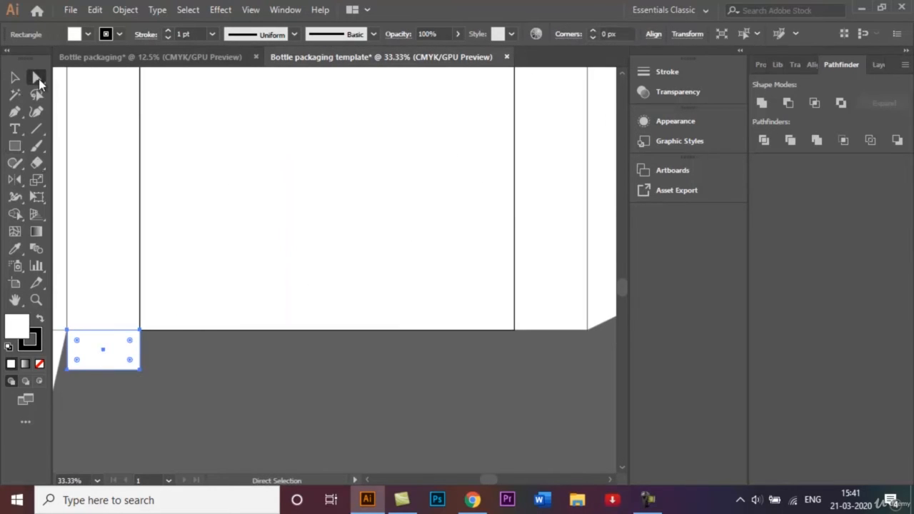
{"action": "left_click", "coordinate": [139, 370]}
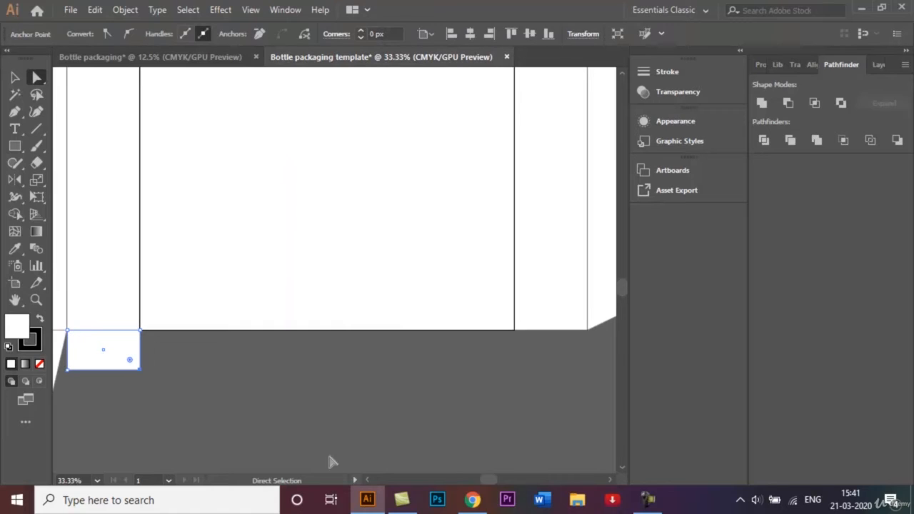
{"action": "left_click", "coordinate": [367, 480]}
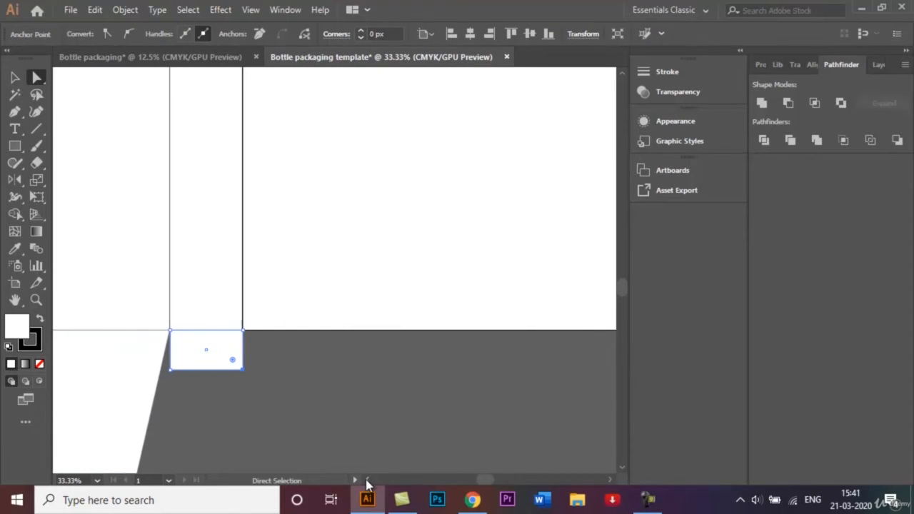
{"action": "key", "text": "Left"}
{"action": "key", "text": "Left"}
{"action": "key", "text": "Left"}
{"action": "key", "text": "Left"}
{"action": "key", "text": "Left"}
{"action": "key", "text": "Left"}
{"action": "key", "text": "Left"}
{"action": "key", "text": "Left"}
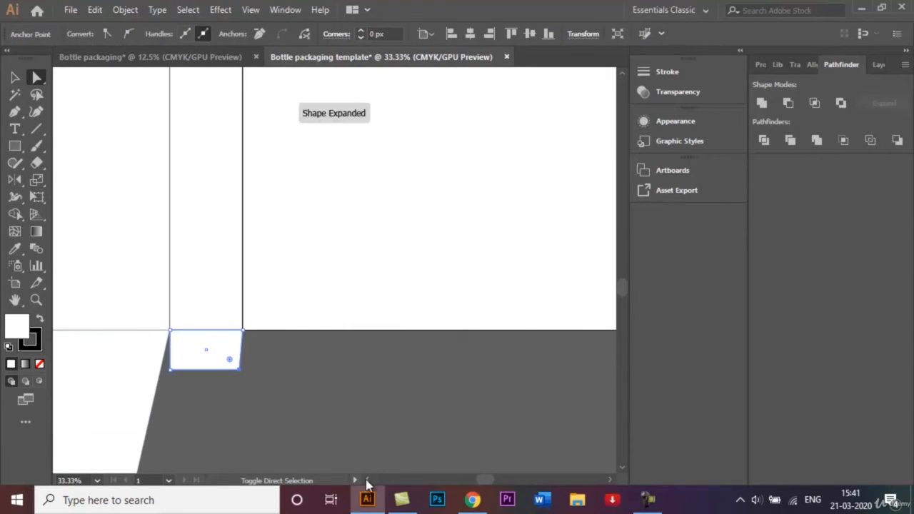
{"action": "key", "text": "Left"}
{"action": "key", "text": "Left"}
{"action": "key", "text": "Left"}
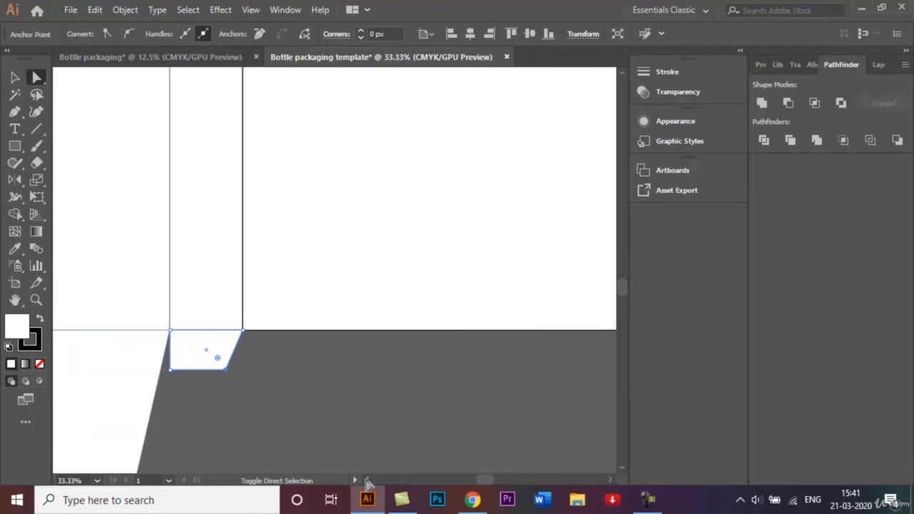
Draw a second rectangle along the small flap's lower edge and shift its lower-right corner outward to line up with the side panel's edge
{"action": "left_click", "coordinate": [15, 147]}
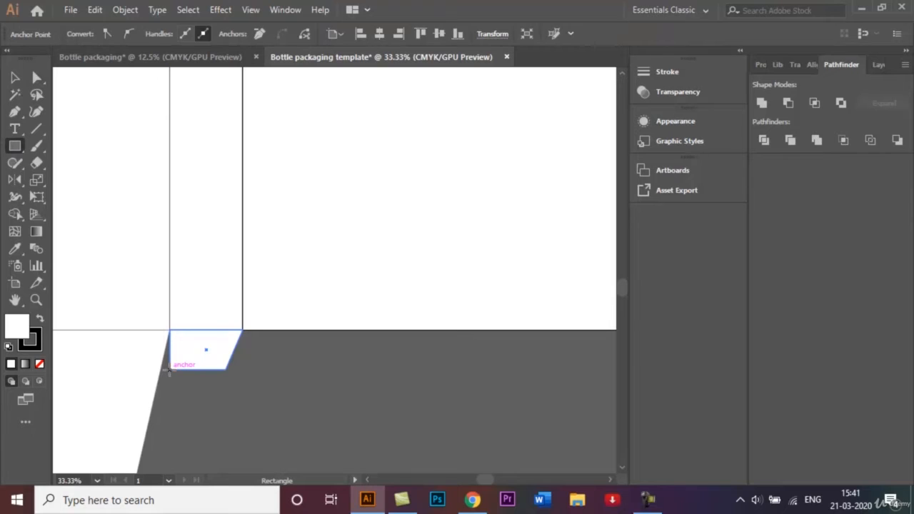
{"action": "left_click_drag", "start_coordinate": [169, 369], "coordinate": [225, 401]}
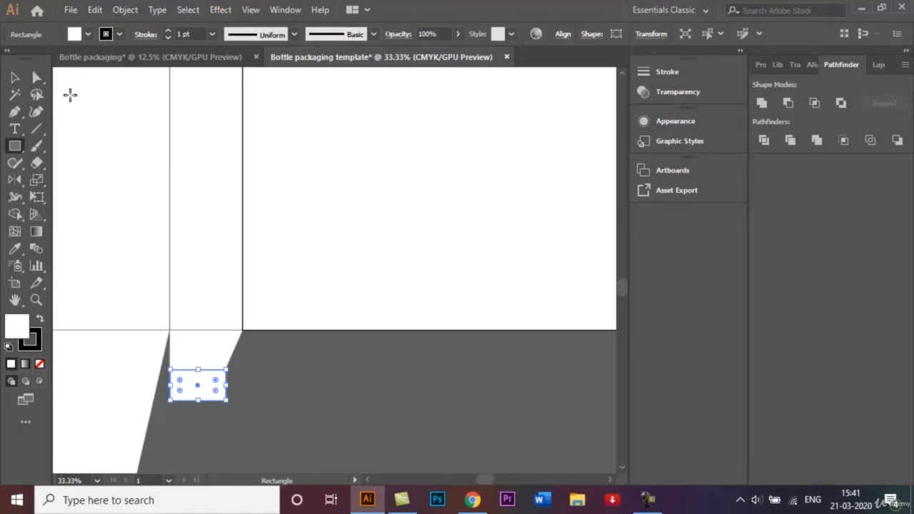
{"action": "left_click", "coordinate": [38, 78]}
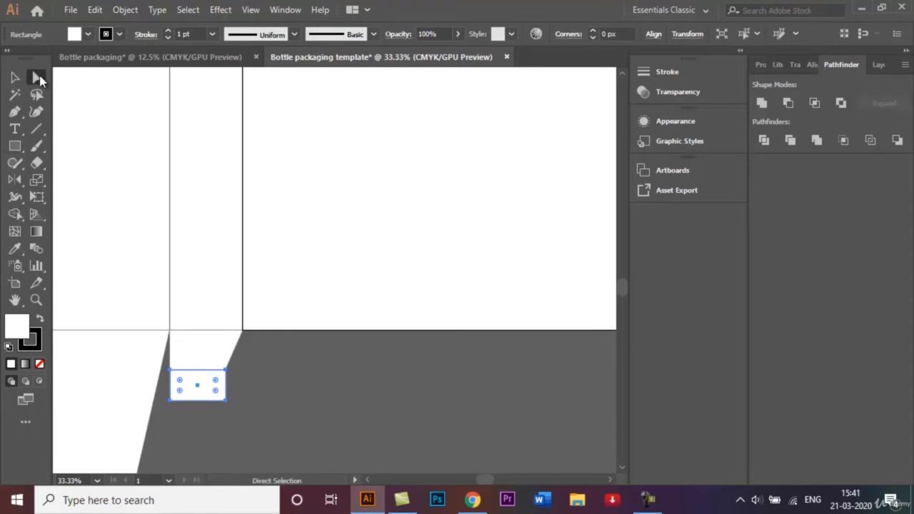
{"action": "left_click", "coordinate": [226, 401]}
{"action": "key", "text": "shift+Right"}
{"action": "key", "text": "shift+Right"}
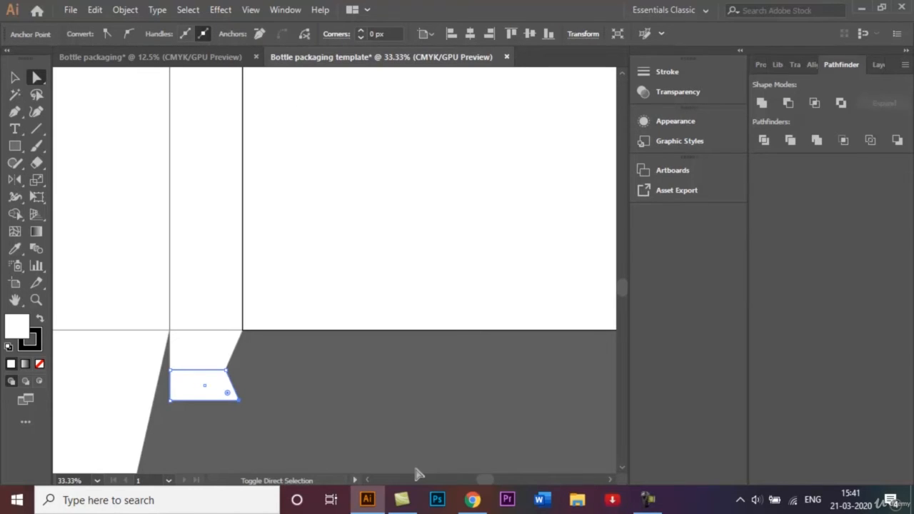
{"action": "key", "text": "shift+Right"}
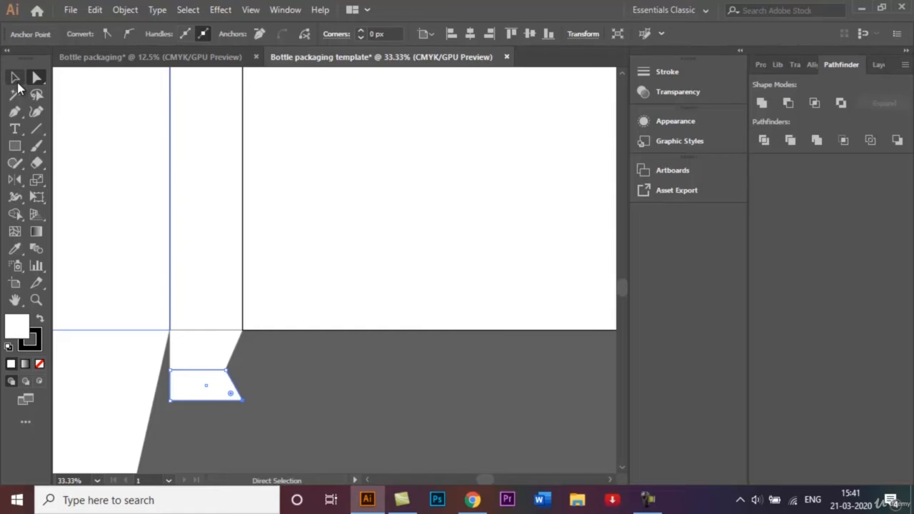
Unite the two small flap pieces beneath the first narrow side panel into one notched shape, and deselect it
{"action": "left_click", "coordinate": [15, 78]}
{"action": "left_click", "coordinate": [215, 352], "text": "shift"}
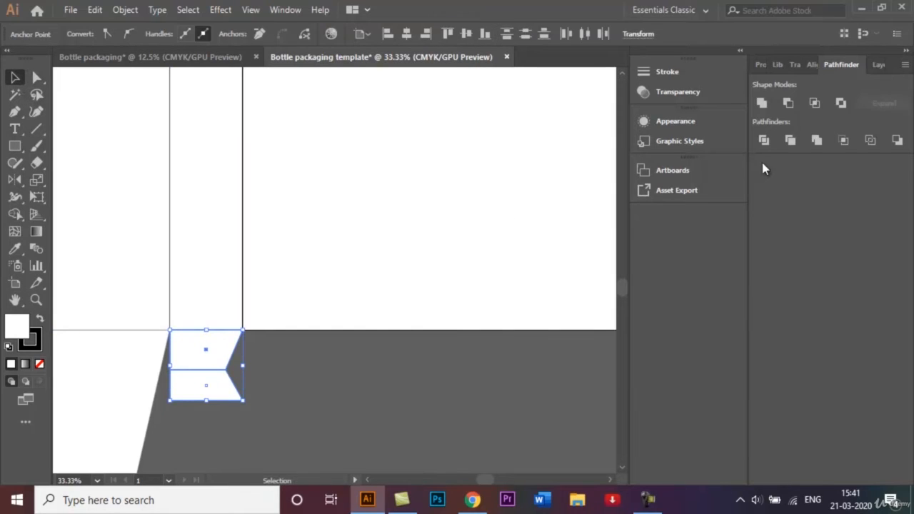
{"action": "left_click", "coordinate": [763, 103]}
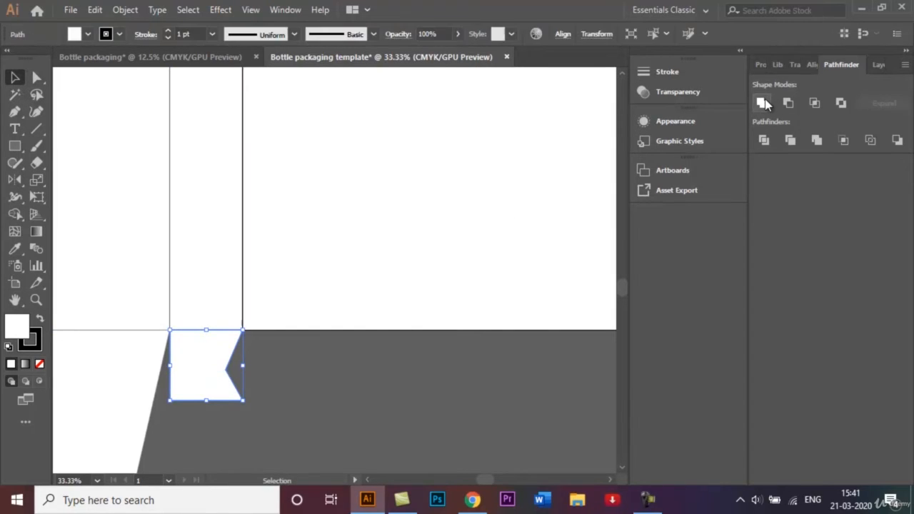
{"action": "left_click", "coordinate": [452, 375]}
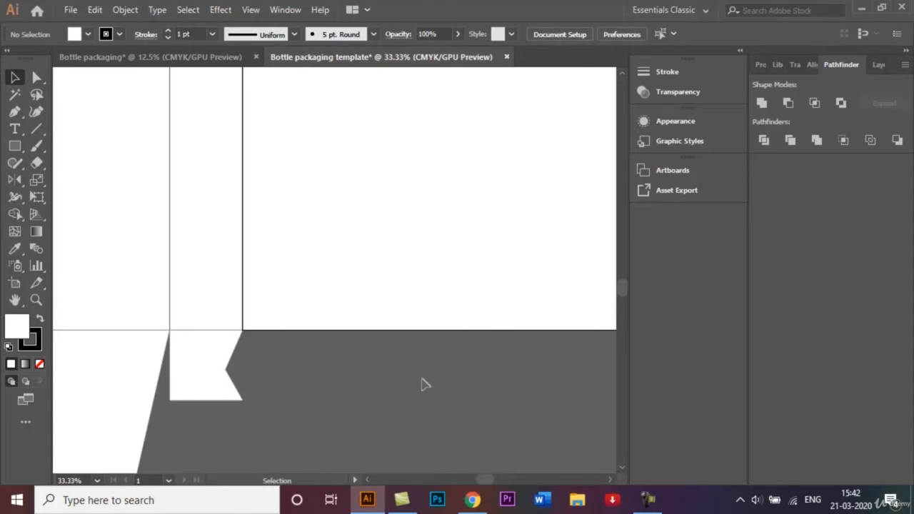
Make a copy of the notched flap reflected across the vertical axis and place it beneath the second narrow side panel
{"action": "key", "text": "ctrl+minus"}
{"action": "key", "text": "ctrl+minus"}
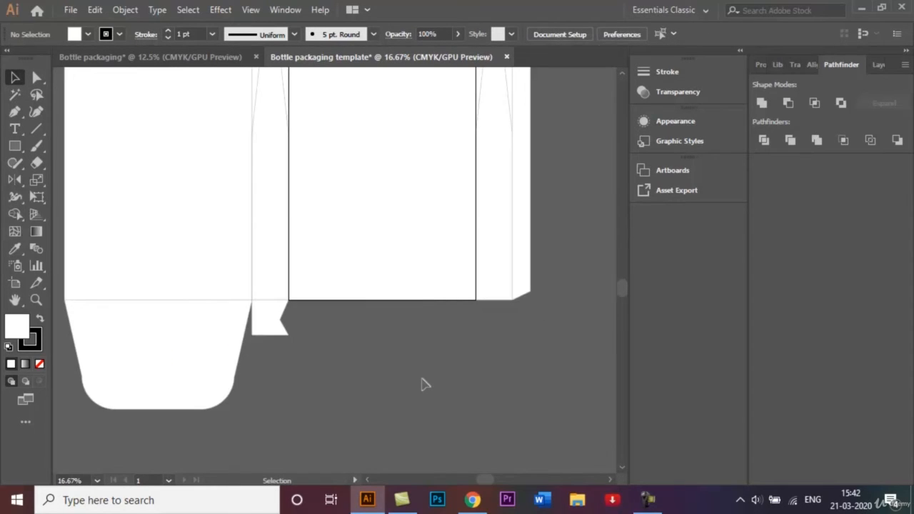
{"action": "left_click", "coordinate": [271, 326]}
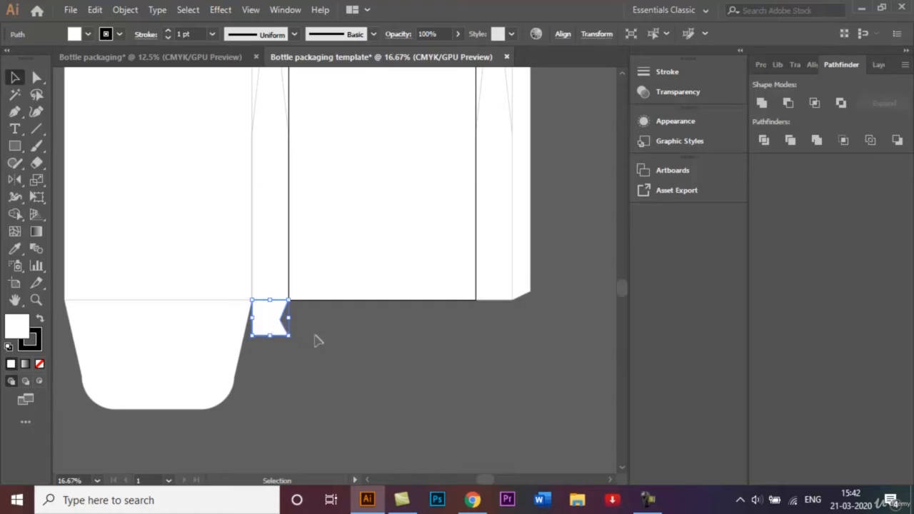
{"action": "right_click", "coordinate": [267, 318]}
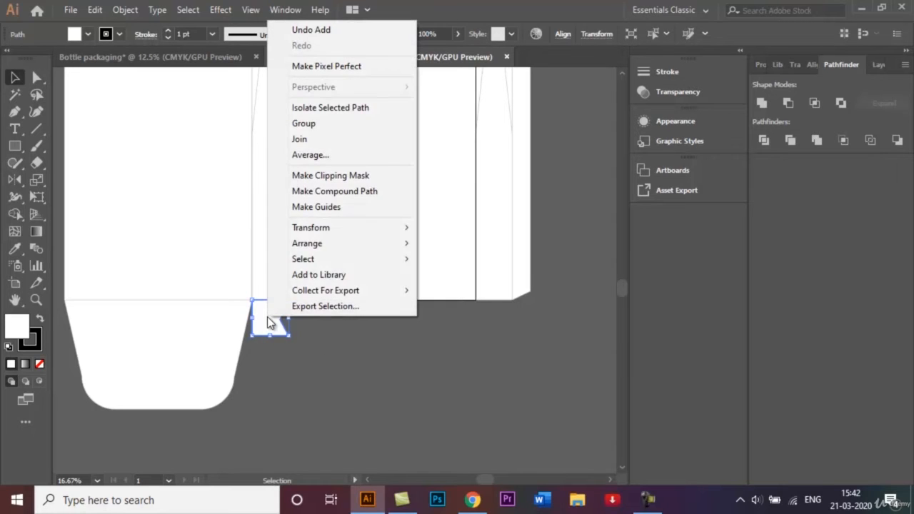
{"action": "mouse_move", "coordinate": [345, 228]}
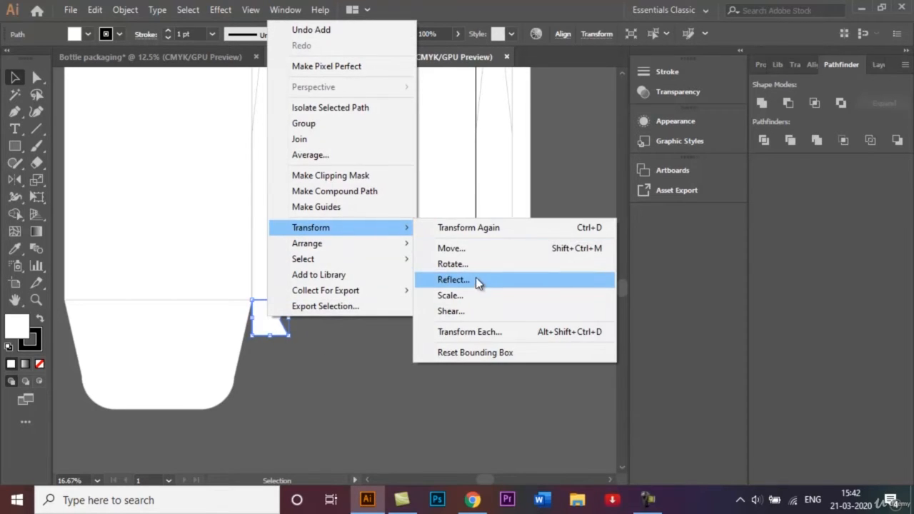
{"action": "left_click", "coordinate": [476, 279]}
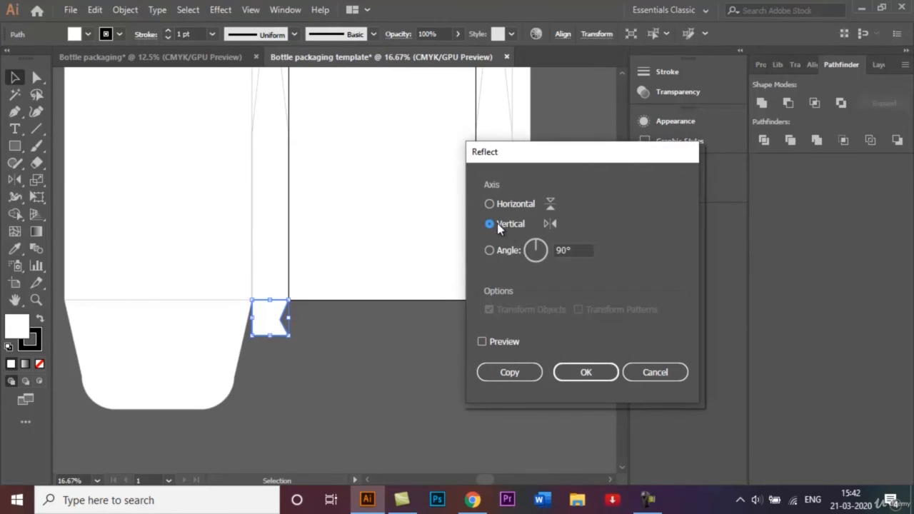
{"action": "left_click", "coordinate": [509, 372]}
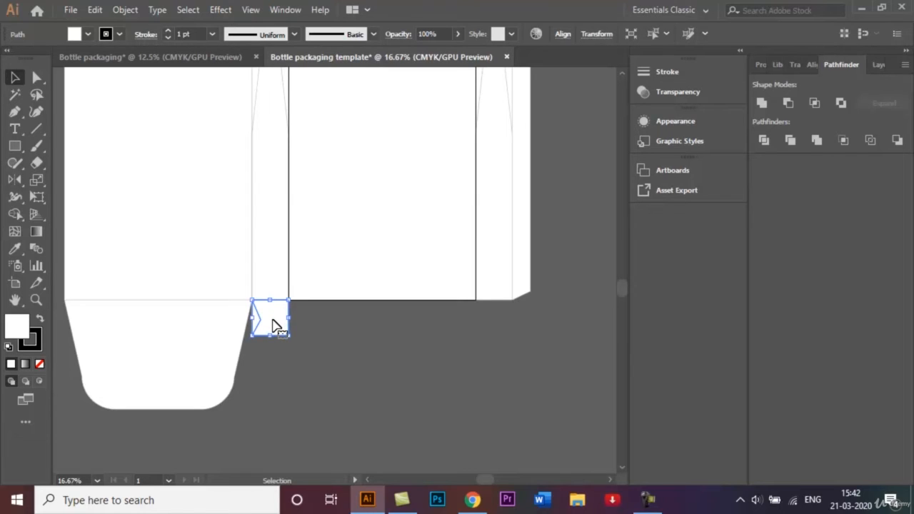
{"action": "left_click_drag", "start_coordinate": [278, 325], "coordinate": [498, 324]}
{"action": "left_click", "coordinate": [547, 337]}
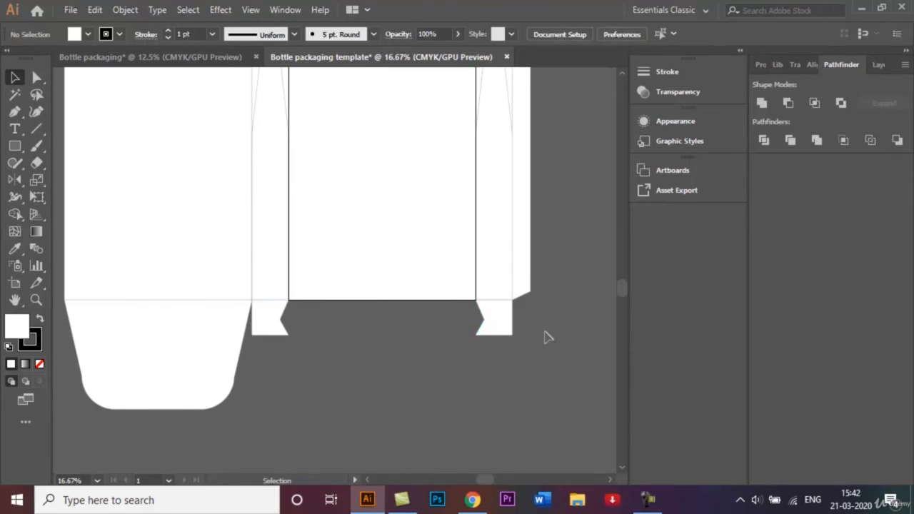
Following the Bottle packaging reference, draw a rectangle about 1078 × 431 px directly beneath the second wide panel, matching its full width
{"action": "left_click", "coordinate": [197, 57]}
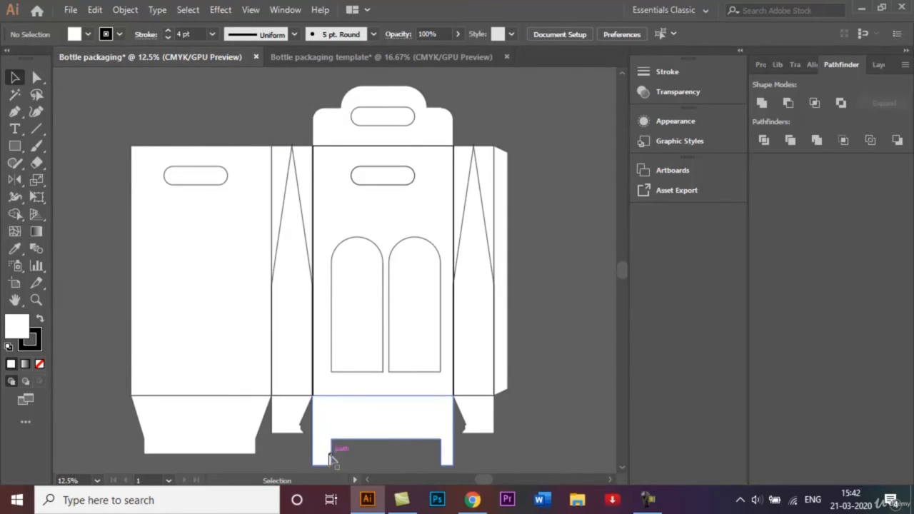
{"action": "left_click", "coordinate": [381, 61]}
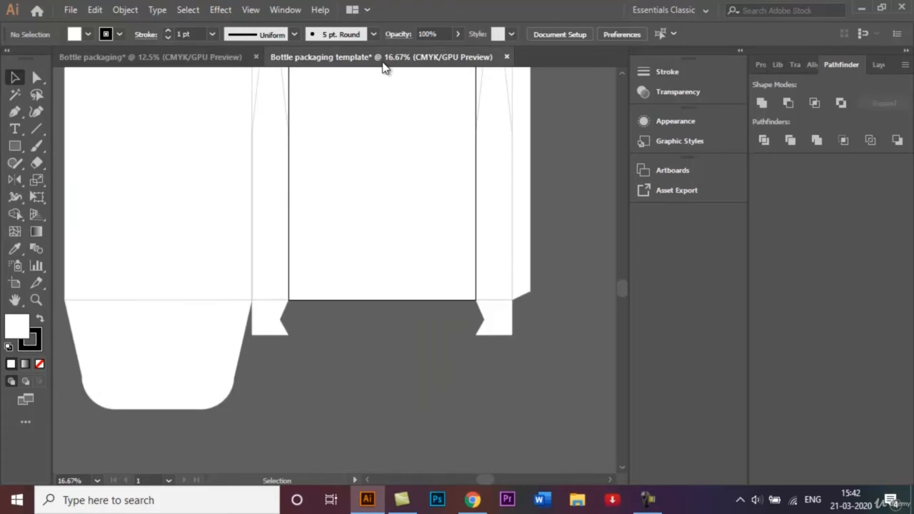
{"action": "left_click", "coordinate": [15, 145]}
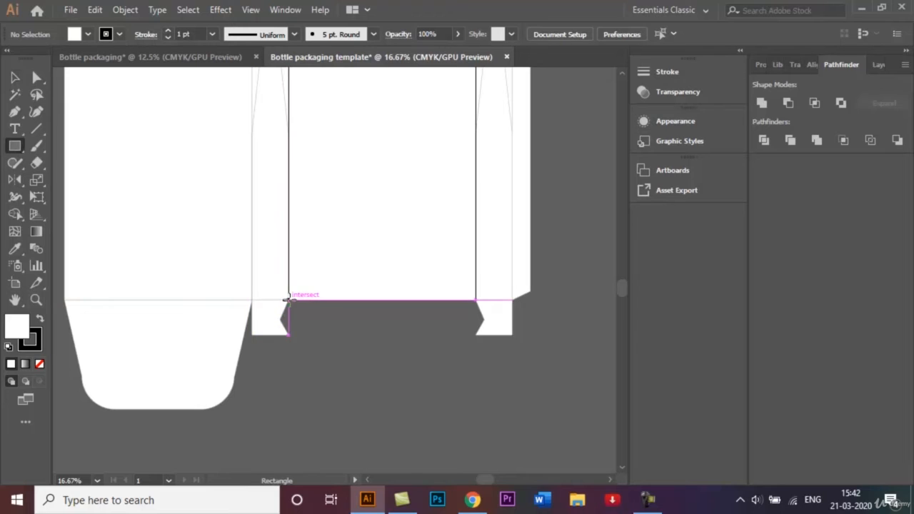
{"action": "mouse_move", "coordinate": [288, 300]}
{"action": "left_mouse_down"}
{"action": "mouse_move", "coordinate": [381, 378]}
{"action": "mouse_move", "coordinate": [435, 386]}
{"action": "mouse_move", "coordinate": [475, 374]}
{"action": "left_mouse_up"}
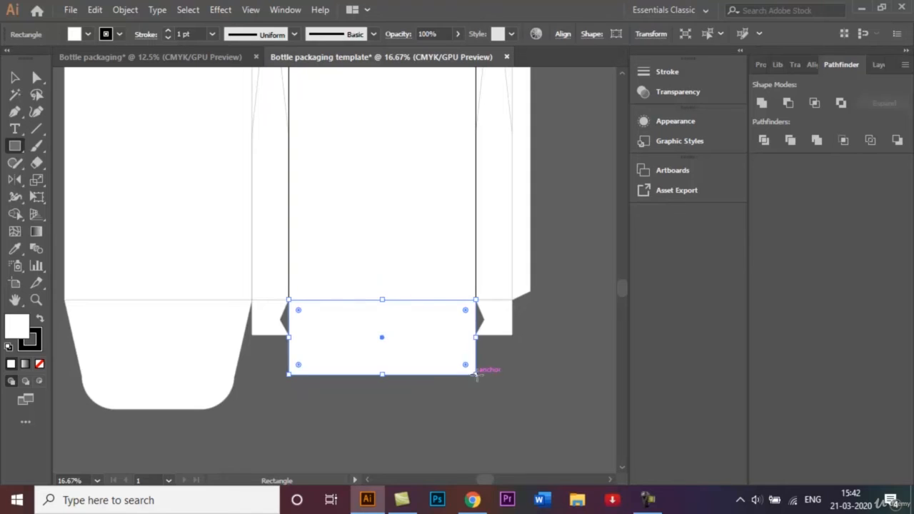
{"action": "left_click", "coordinate": [15, 77]}
Shift the lower inner corner of the notched flap under the second narrow panel away from the new middle flap to leave a gap
{"action": "key", "text": "ctrl+equal"}
{"action": "key", "text": "ctrl+equal"}
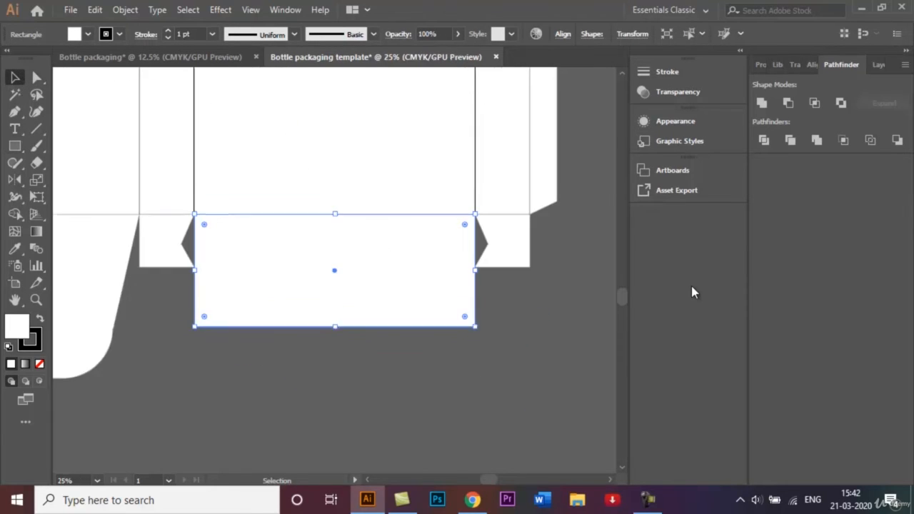
{"action": "left_click", "coordinate": [557, 258]}
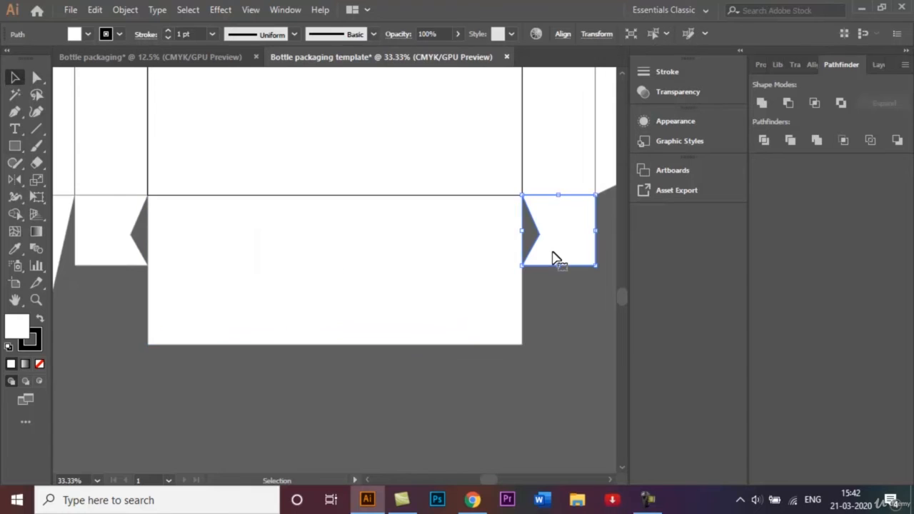
{"action": "left_click", "coordinate": [37, 77]}
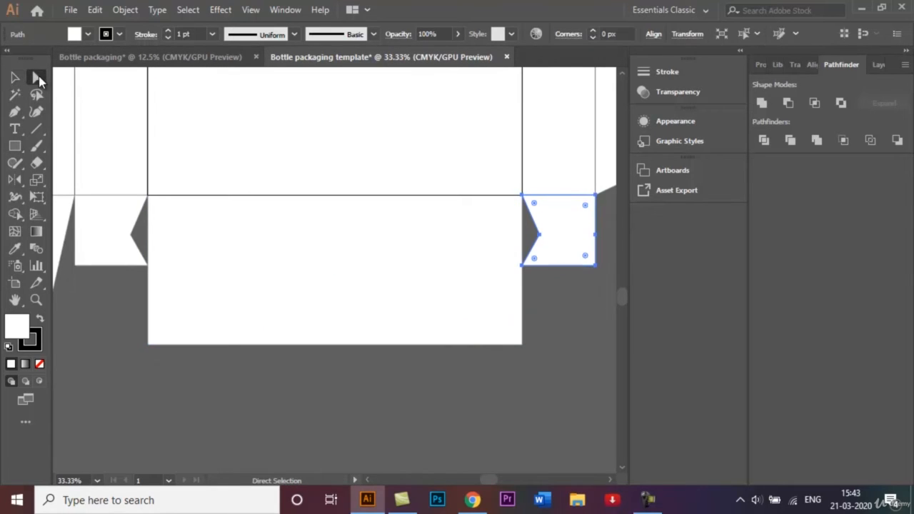
{"action": "left_click", "coordinate": [522, 265]}
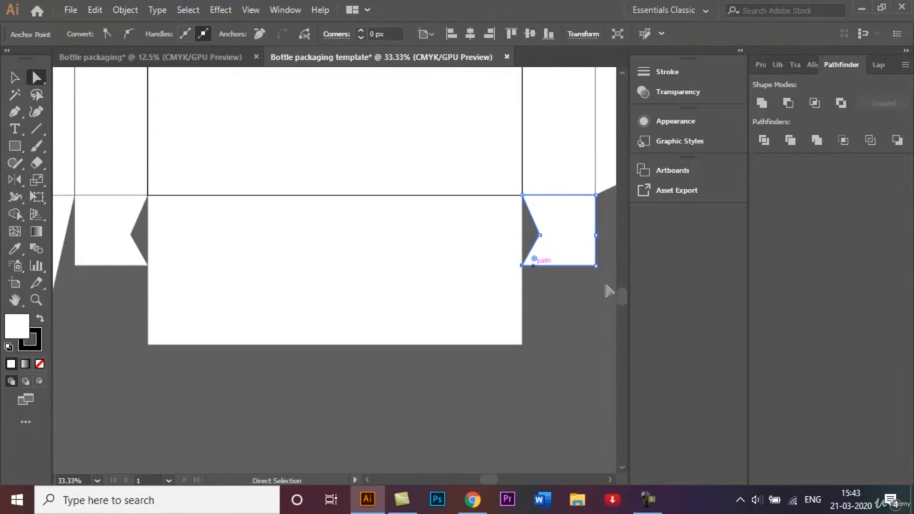
{"action": "key", "text": "shift+Right"}
{"action": "key", "text": "shift+Right"}
{"action": "key", "text": "shift+Right"}
Shift the lower inner corner of the notched flap under the first narrow panel away from the middle flap, and deselect it
{"action": "left_click", "coordinate": [148, 266]}
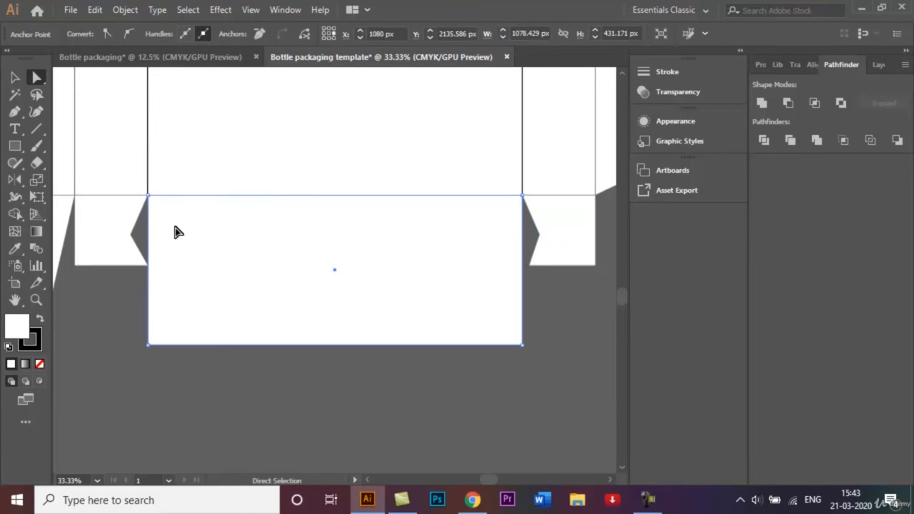
{"action": "left_click", "coordinate": [147, 266]}
{"action": "left_click", "coordinate": [147, 270]}
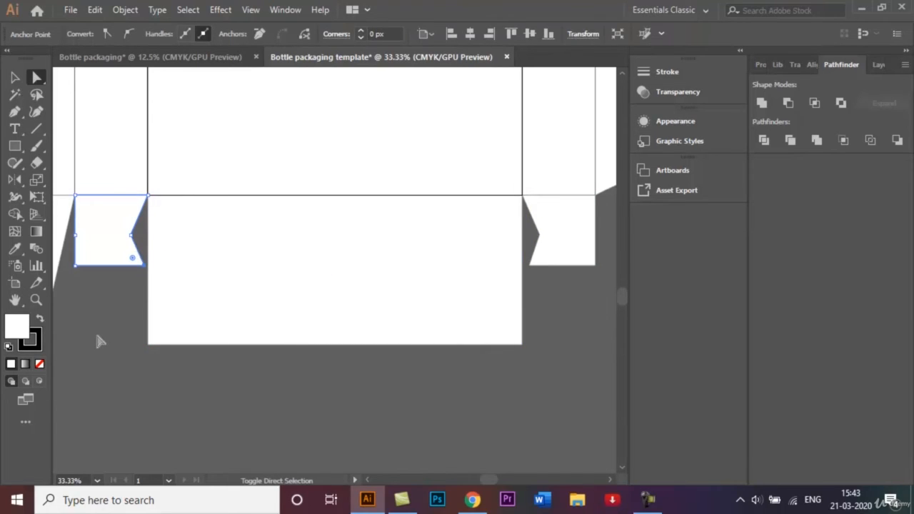
{"action": "key", "text": "shift+Left"}
{"action": "key", "text": "ctrl+z"}
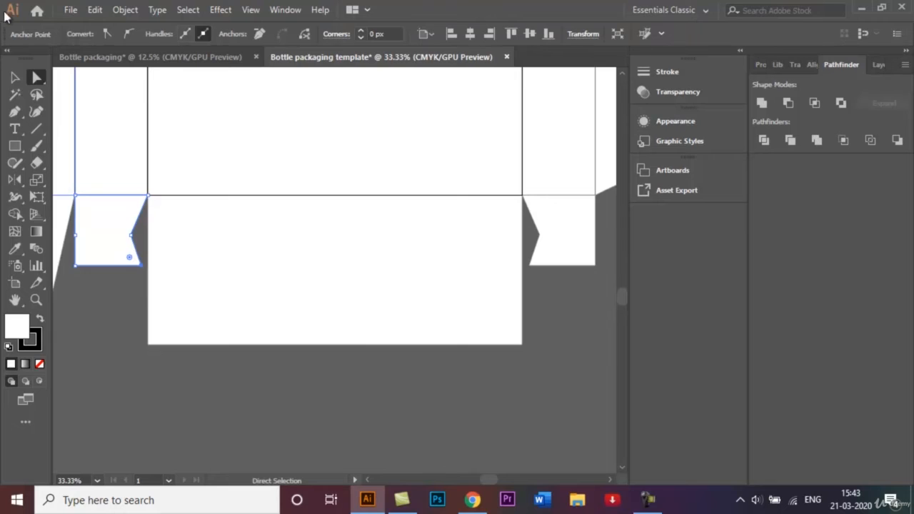
{"action": "left_click", "coordinate": [16, 77]}
{"action": "left_click", "coordinate": [94, 340]}
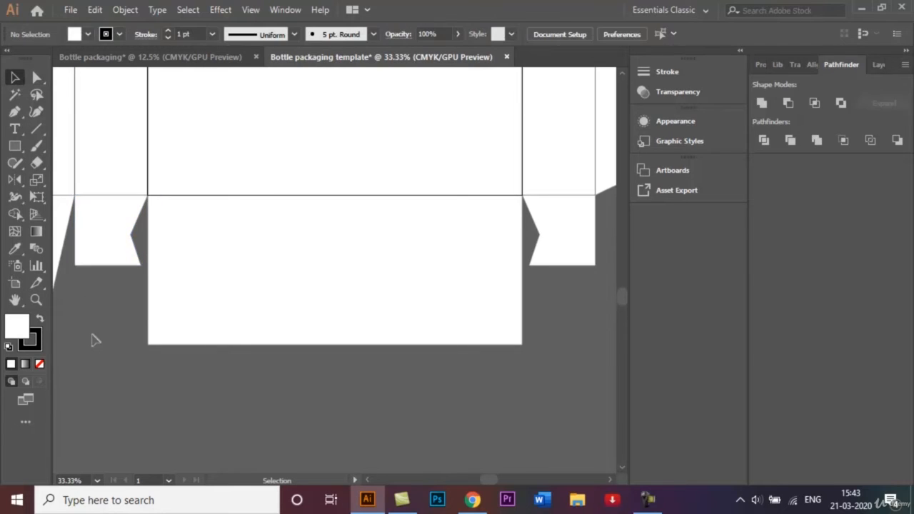
Draw a smaller rectangle on the middle flap's lower edge and cut it out with Shape Builder to form two legs
{"action": "left_click", "coordinate": [15, 148]}
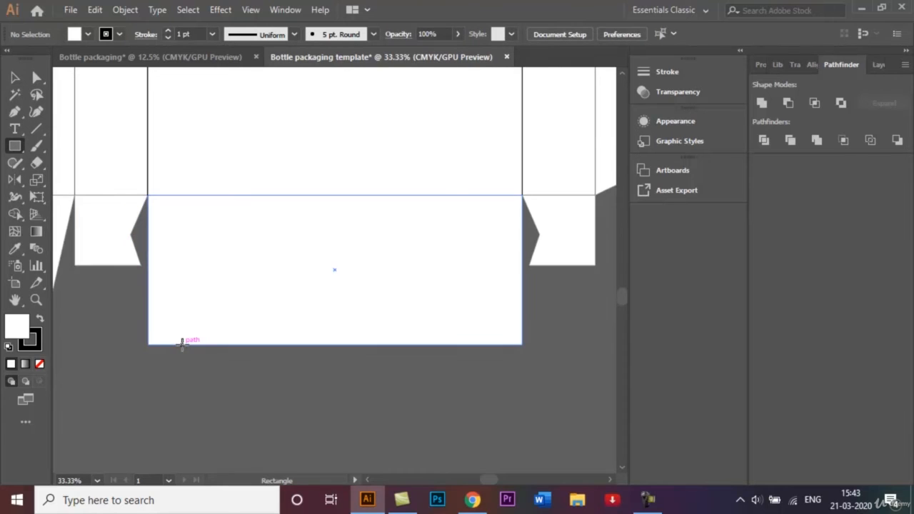
{"action": "left_click_drag", "start_coordinate": [182, 344], "coordinate": [485, 276]}
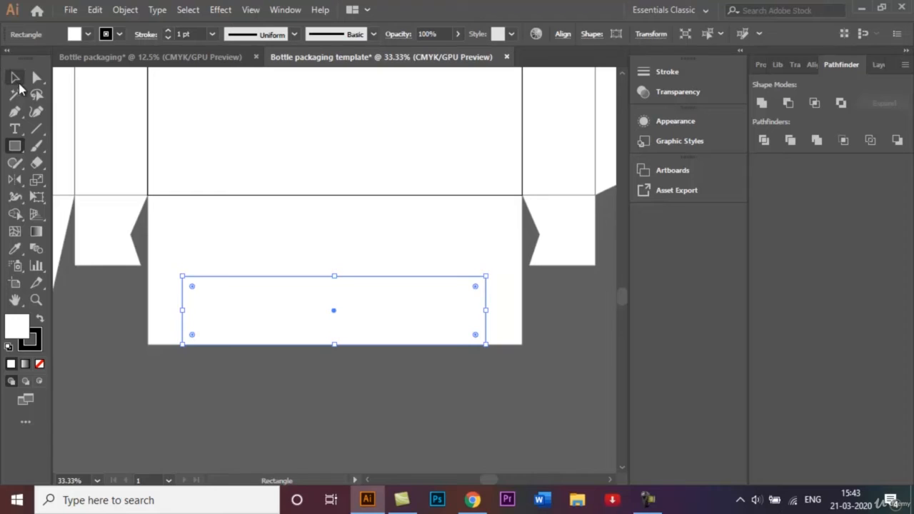
{"action": "key", "text": "v"}
{"action": "left_click", "coordinate": [270, 226], "text": "shift"}
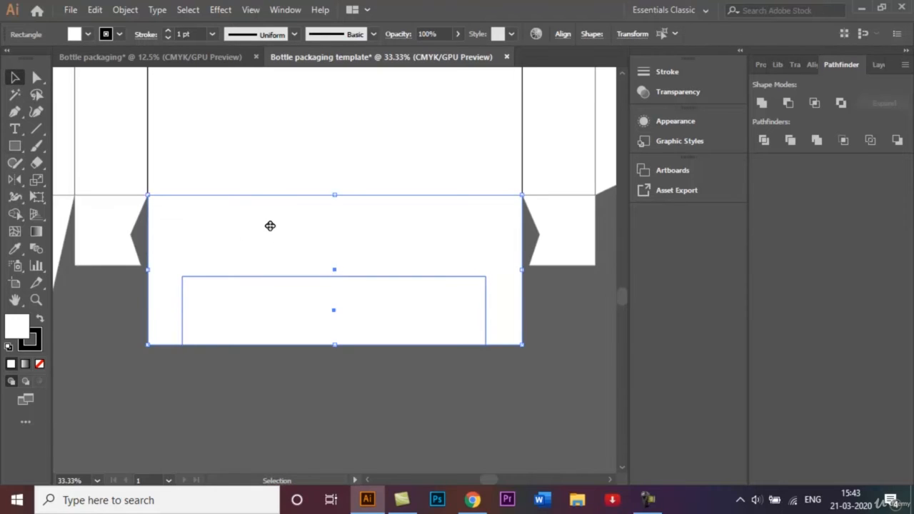
{"action": "left_click", "coordinate": [15, 216]}
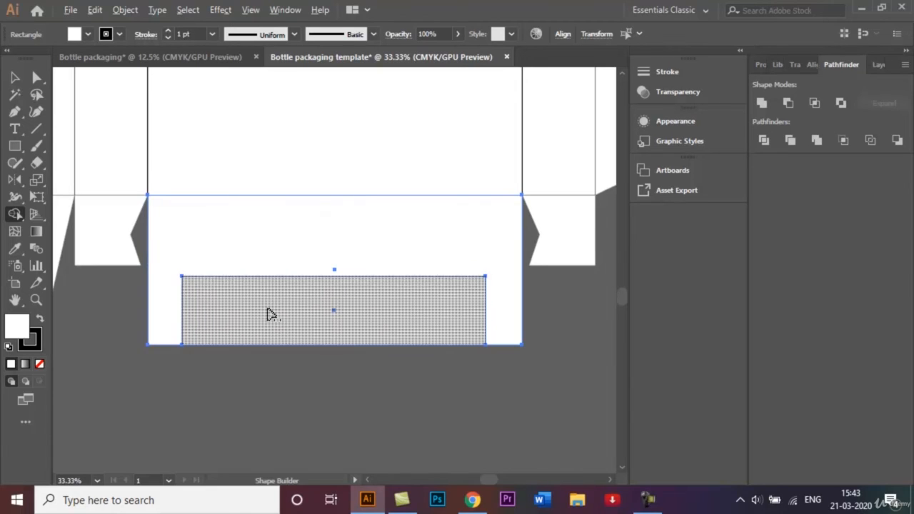
{"action": "left_click", "coordinate": [332, 320], "text": "alt"}
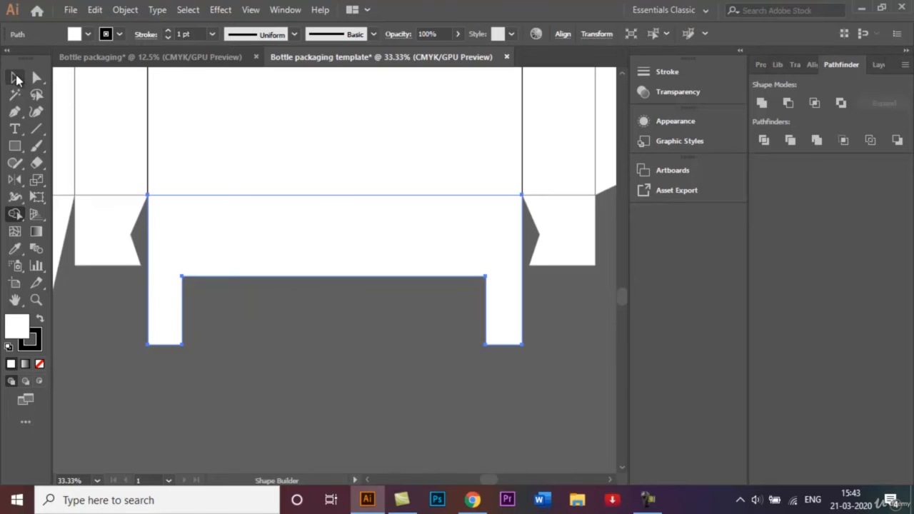
{"action": "left_click", "coordinate": [14, 78]}
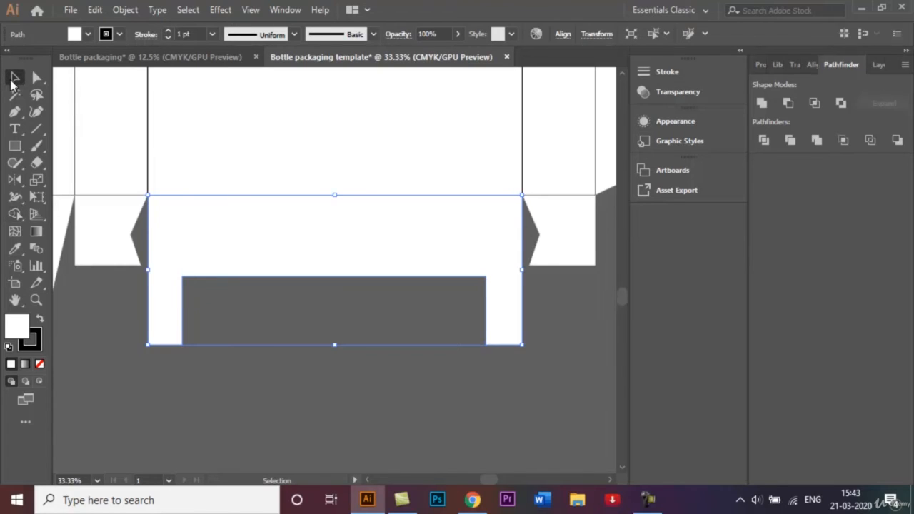
{"action": "left_click", "coordinate": [331, 440]}
{"action": "key", "text": "a"}
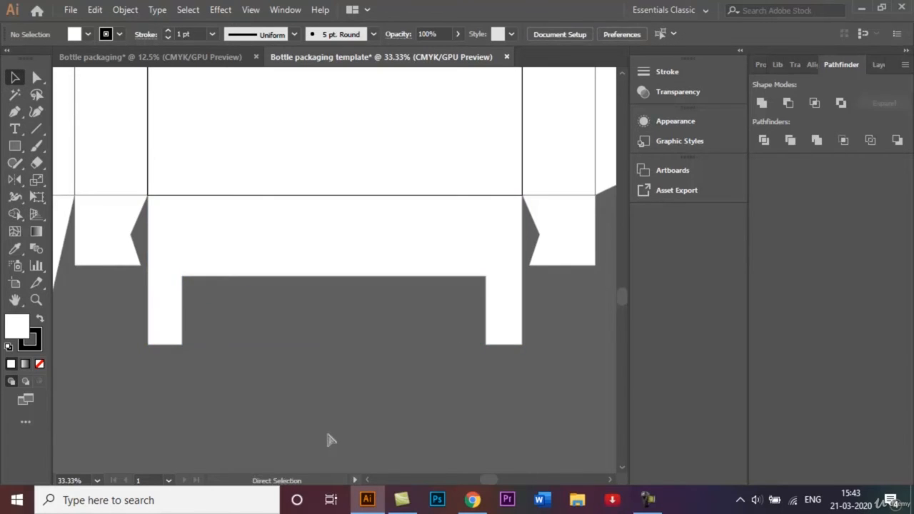
Following the Bottle packaging reference, draw a low rectangle on top of the second wide panel across its full width
{"action": "key", "text": "ctrl+minus"}
{"action": "key", "text": "ctrl+minus"}
{"action": "key", "text": "ctrl+minus"}
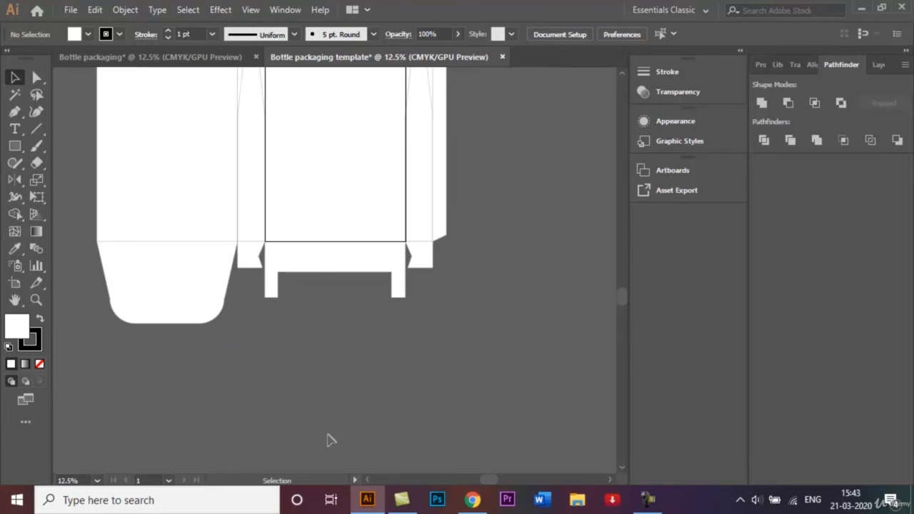
{"action": "scroll", "coordinate": [623, 74], "scroll_direction": "up", "scroll_amount": 5}
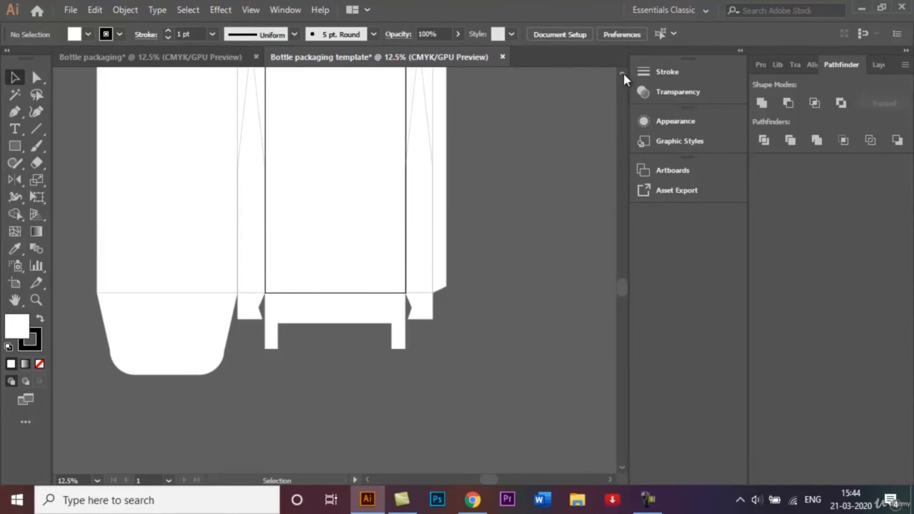
{"action": "scroll", "coordinate": [623, 75], "scroll_direction": "up", "scroll_amount": 1}
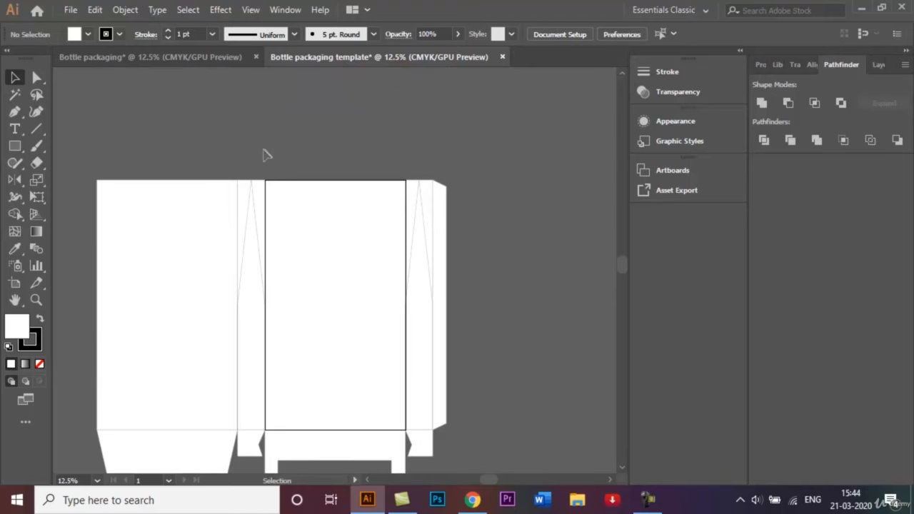
{"action": "left_click", "coordinate": [181, 56]}
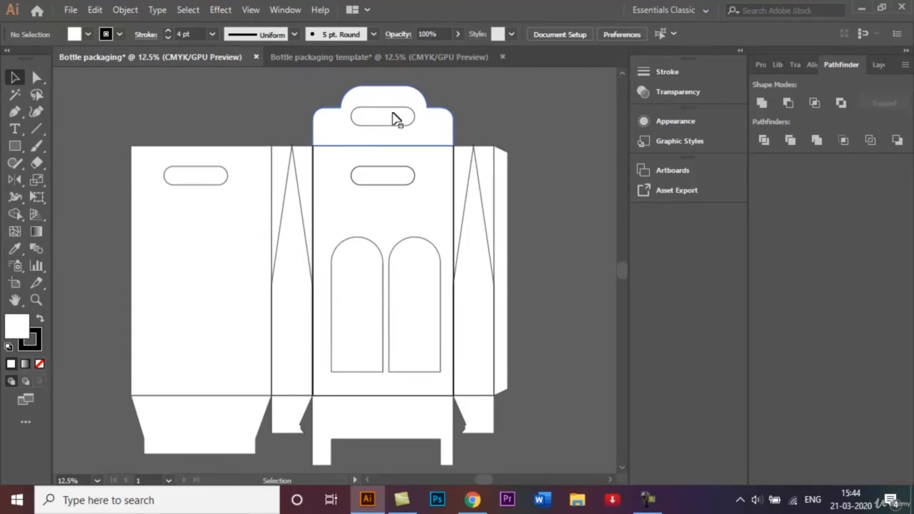
{"action": "left_click", "coordinate": [412, 56]}
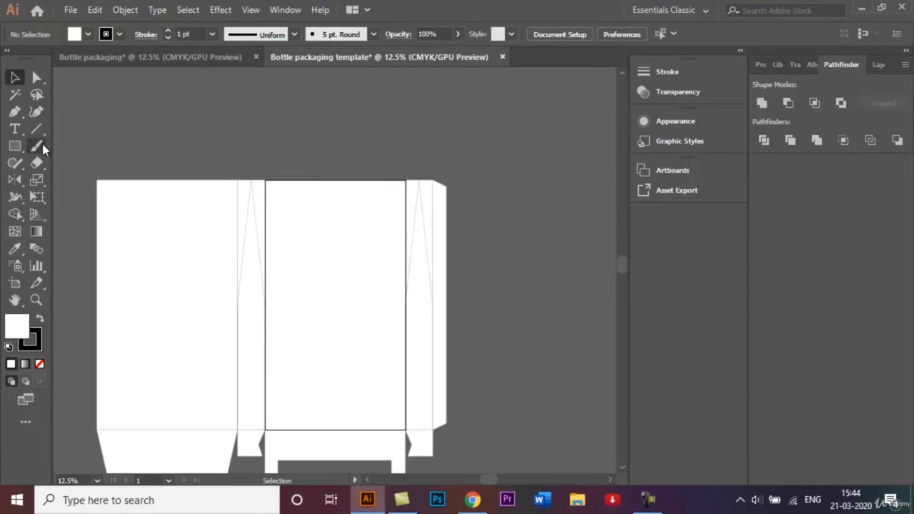
{"action": "left_click", "coordinate": [16, 146]}
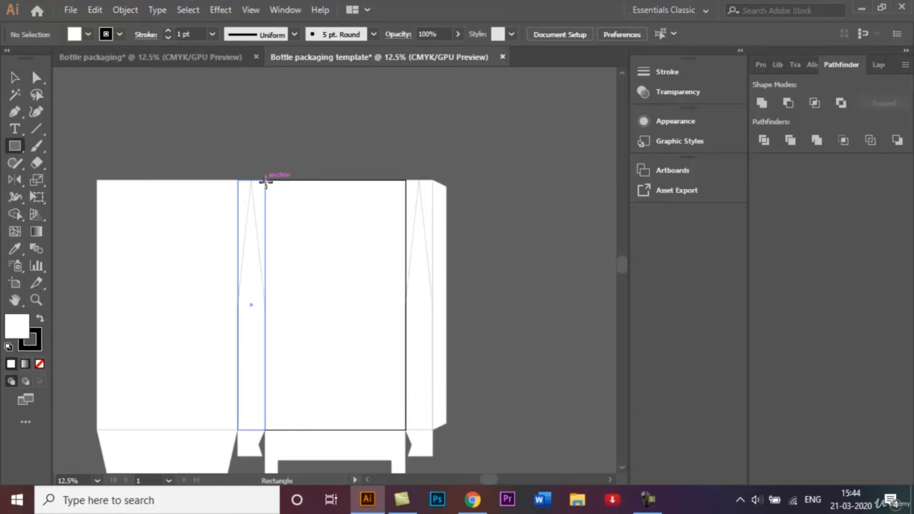
{"action": "mouse_move", "coordinate": [265, 180]}
{"action": "left_mouse_down"}
{"action": "mouse_move", "coordinate": [271, 157]}
{"action": "mouse_move", "coordinate": [406, 144]}
{"action": "left_mouse_up"}
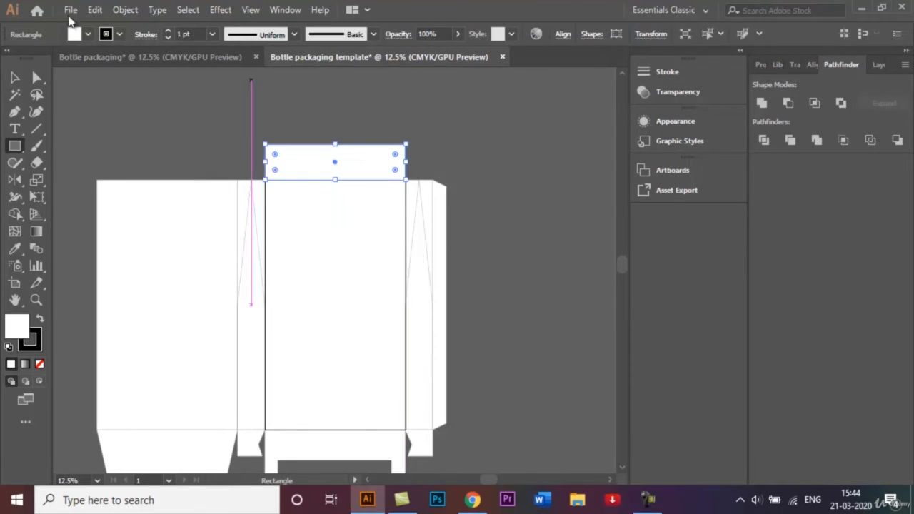
{"action": "left_click", "coordinate": [38, 77]}
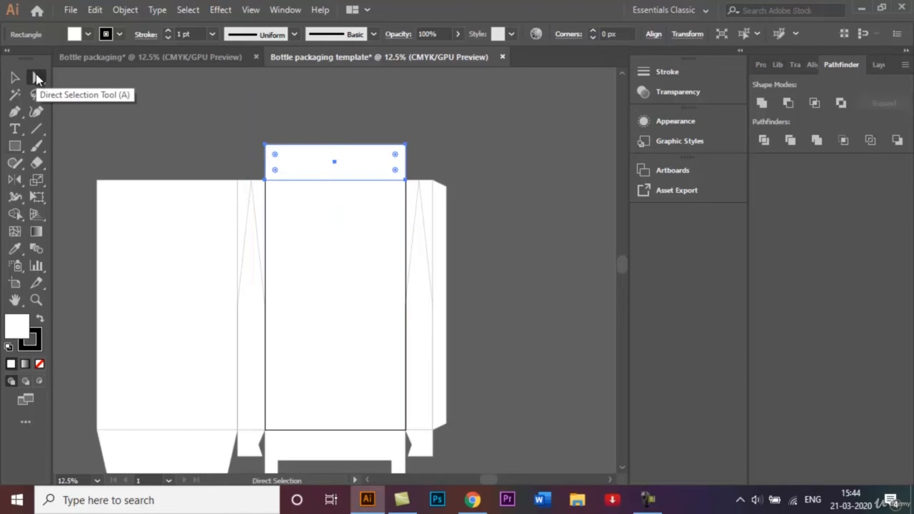
Draw a narrower rectangle on top of the new top flap and round its two upper corners to a radius of about 219 px
{"action": "left_click", "coordinate": [14, 145]}
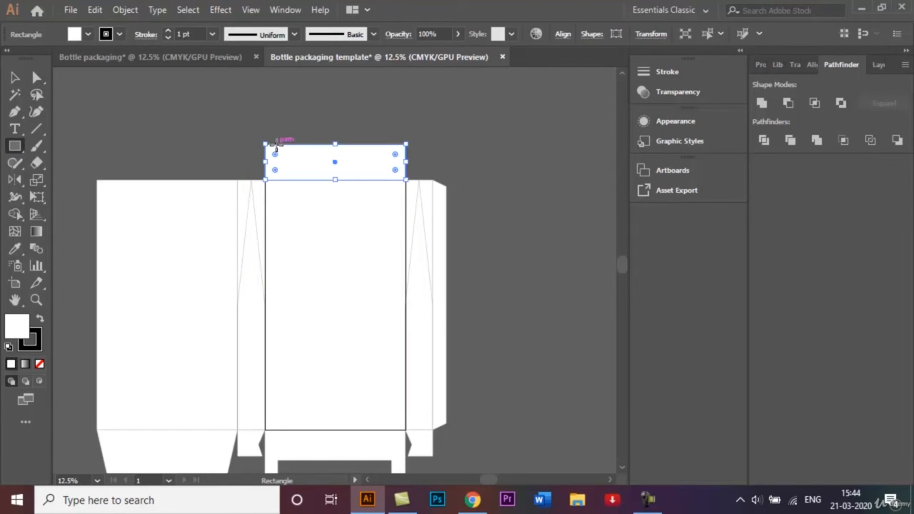
{"action": "mouse_move", "coordinate": [277, 143]}
{"action": "left_mouse_down"}
{"action": "mouse_move", "coordinate": [302, 126]}
{"action": "mouse_move", "coordinate": [391, 114]}
{"action": "left_mouse_up"}
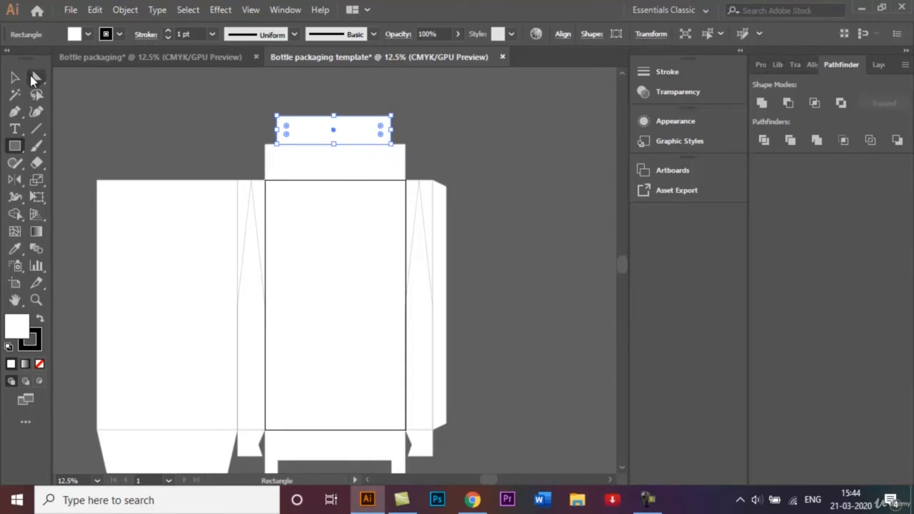
{"action": "left_click", "coordinate": [35, 77]}
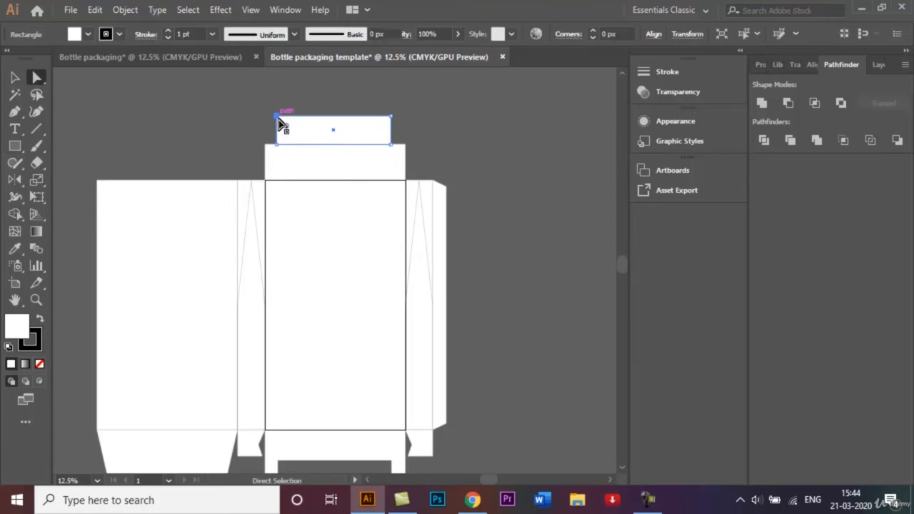
{"action": "left_click", "coordinate": [277, 117]}
{"action": "left_click", "coordinate": [392, 117], "text": "shift"}
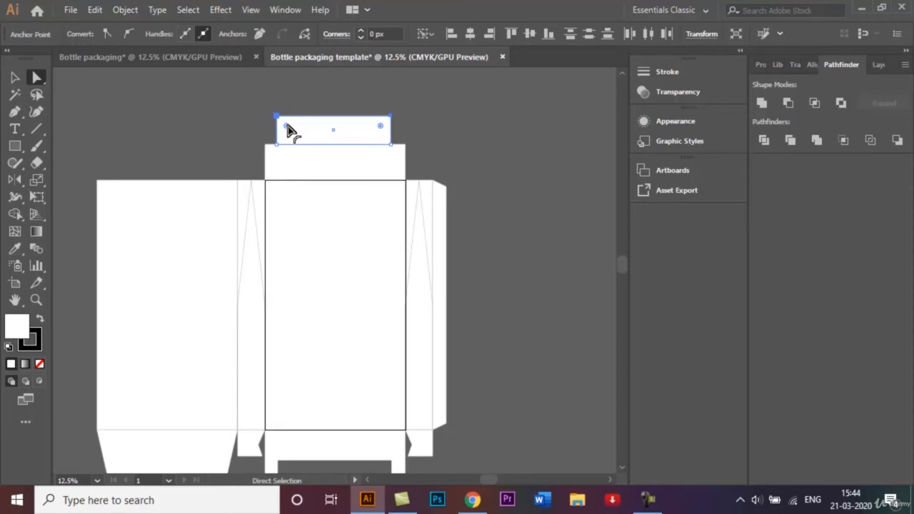
{"action": "left_click_drag", "start_coordinate": [288, 130], "coordinate": [315, 133]}
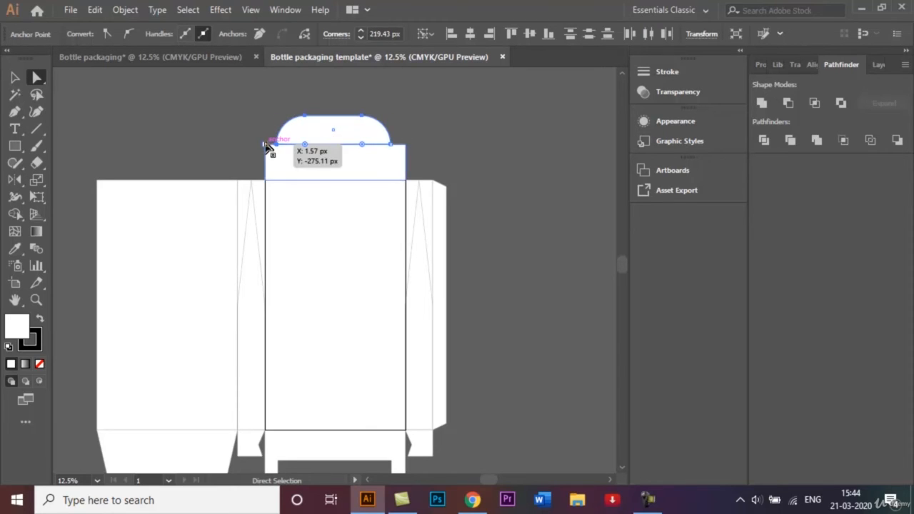
Slightly round the two upper corners of the wider top flap rectangle
{"action": "left_click", "coordinate": [267, 145]}
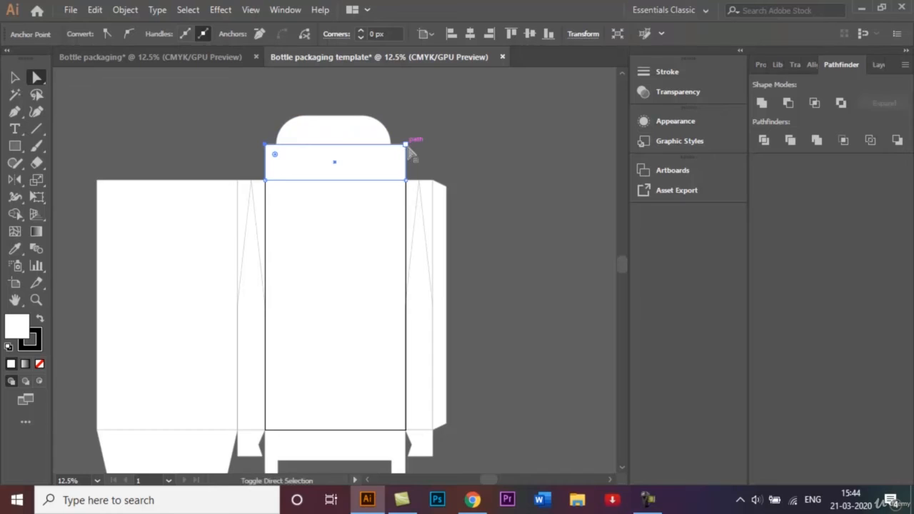
{"action": "left_click", "coordinate": [407, 146], "text": "shift"}
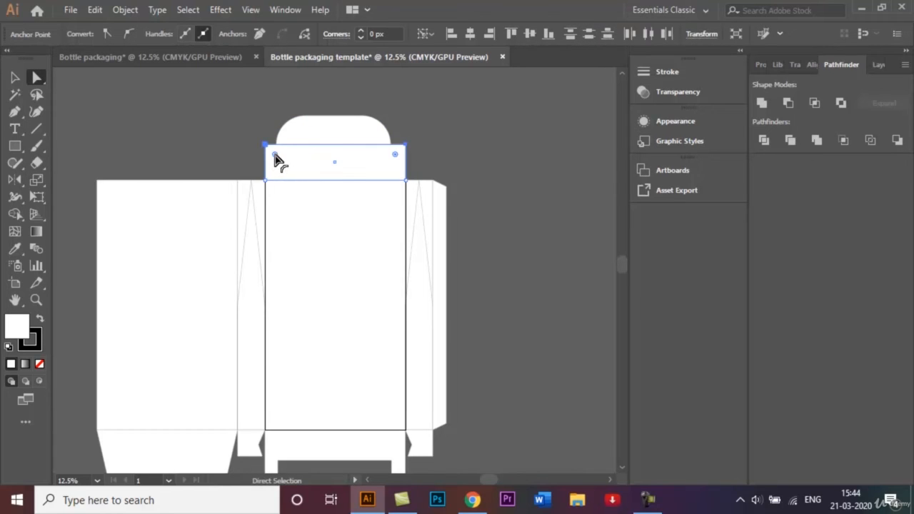
{"action": "left_click_drag", "start_coordinate": [274, 154], "coordinate": [274, 154]}
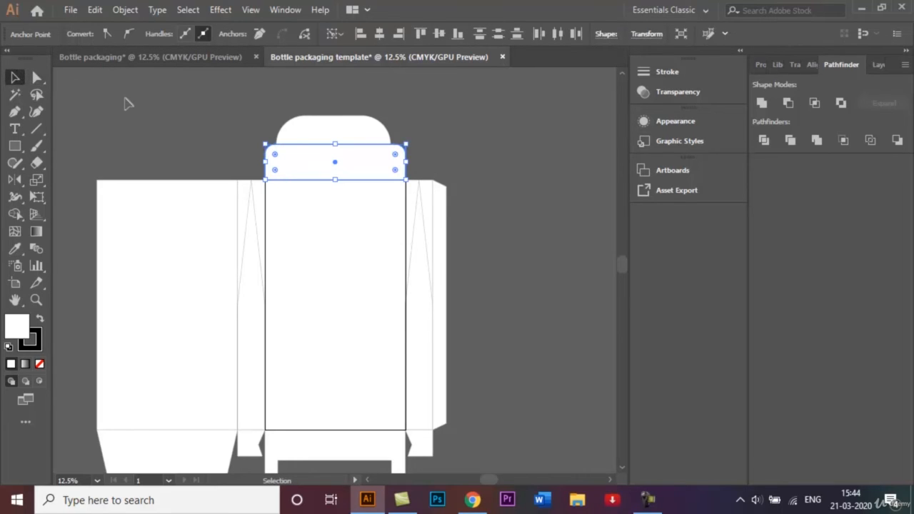
Centre the two stacked top flap shapes horizontally on each other and unite them into a single shape
{"action": "left_click", "coordinate": [261, 108]}
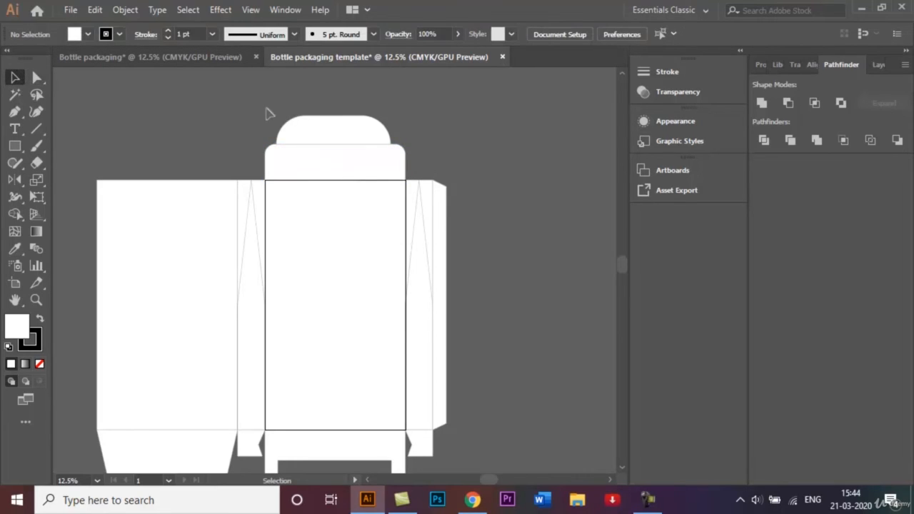
{"action": "left_click_drag", "start_coordinate": [269, 112], "coordinate": [340, 165]}
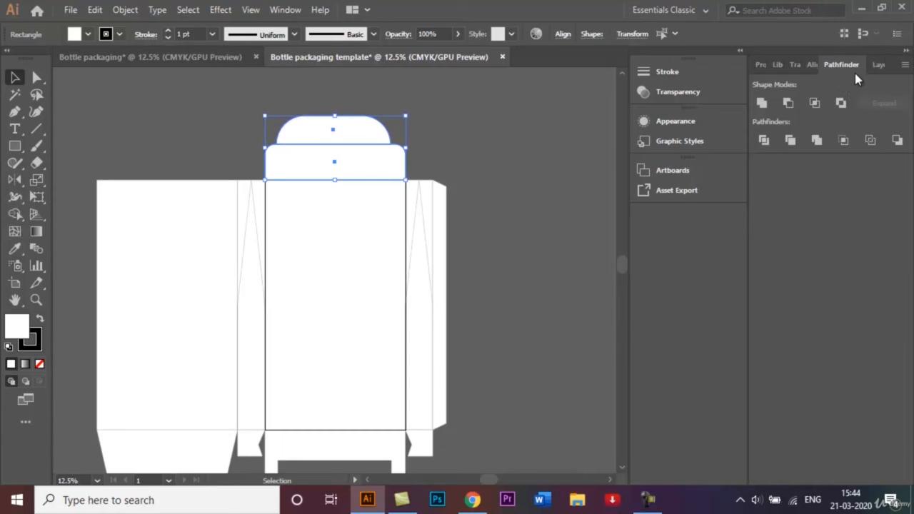
{"action": "left_click", "coordinate": [811, 64]}
{"action": "left_click", "coordinate": [787, 102]}
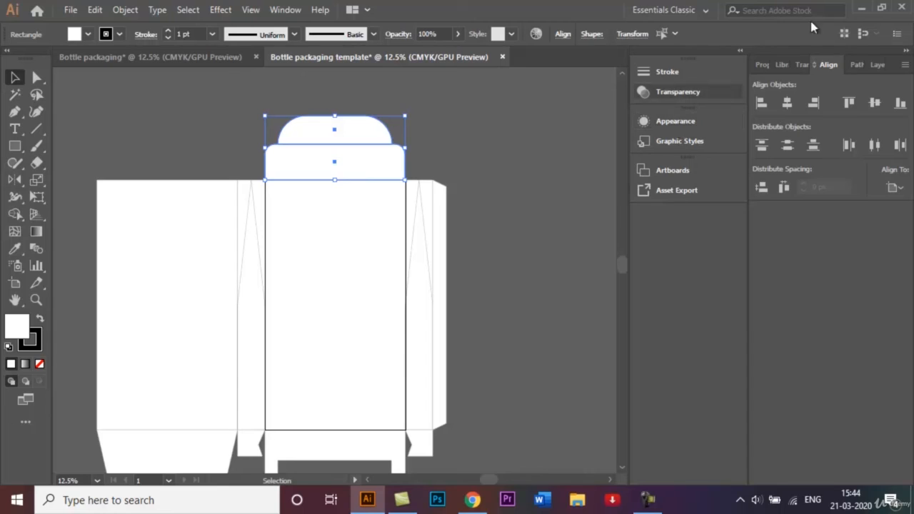
{"action": "left_click", "coordinate": [857, 64]}
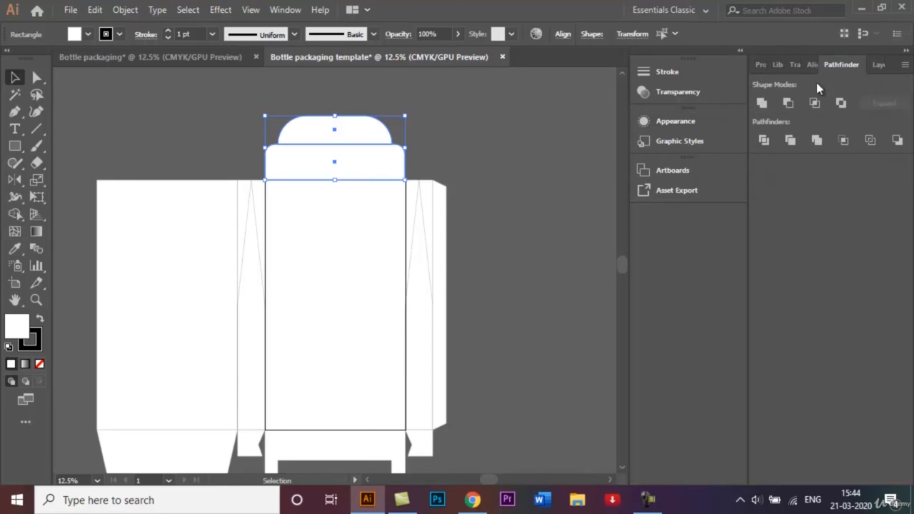
{"action": "left_click", "coordinate": [761, 104]}
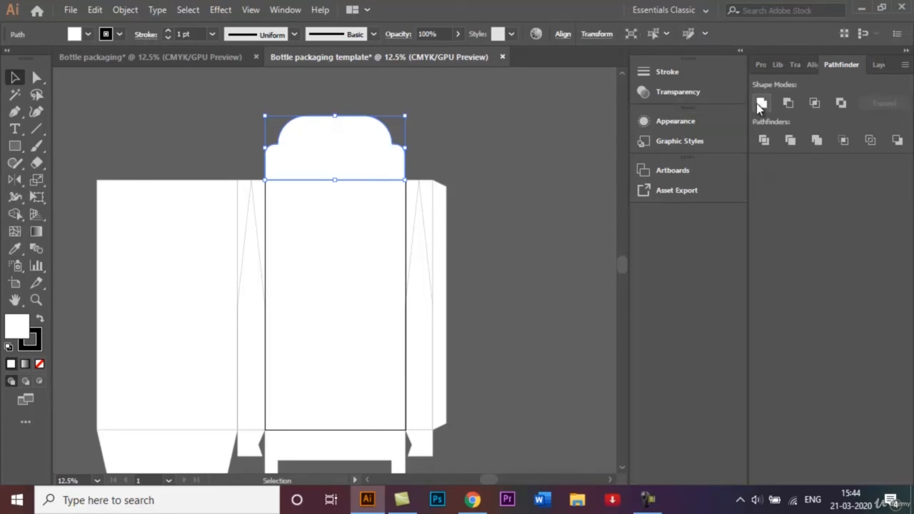
{"action": "left_click", "coordinate": [465, 165]}
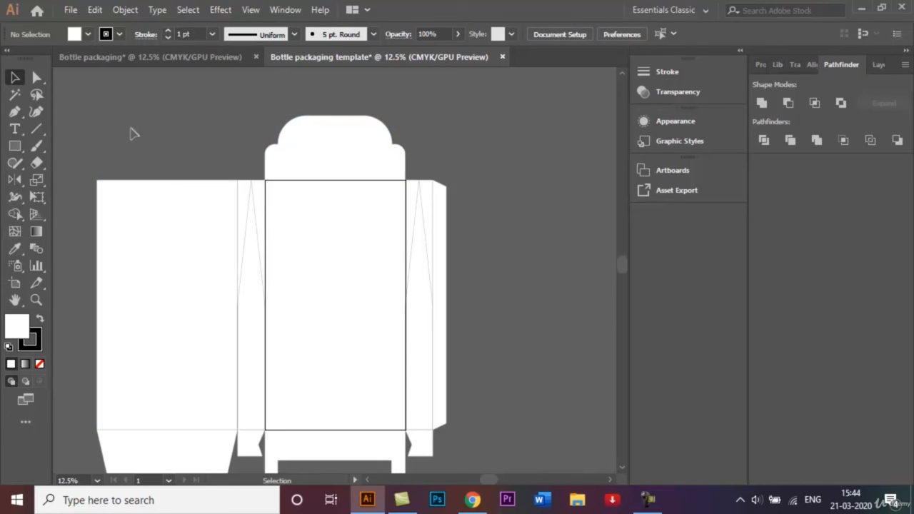
Draw a handle slot near the second wide panel's upper edge with corners of about 80 px, and copy it to the first wide panel and top flap
{"action": "left_click", "coordinate": [14, 146]}
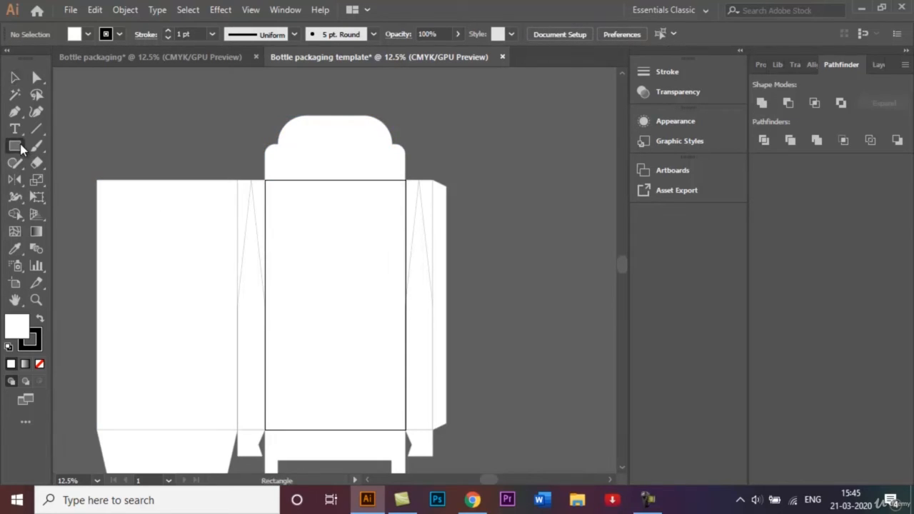
{"action": "left_click_drag", "start_coordinate": [287, 197], "coordinate": [387, 217]}
{"action": "left_click", "coordinate": [36, 77]}
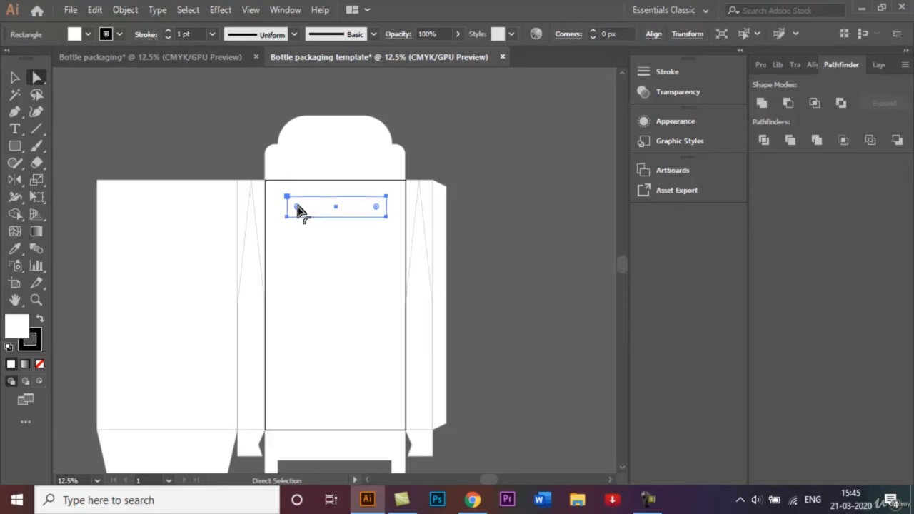
{"action": "left_click_drag", "start_coordinate": [297, 208], "coordinate": [306, 210]}
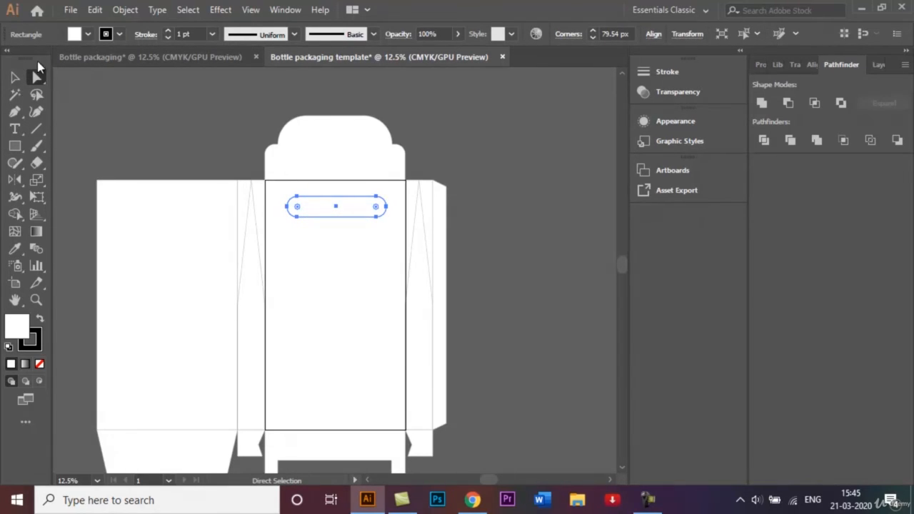
{"action": "left_click", "coordinate": [15, 77]}
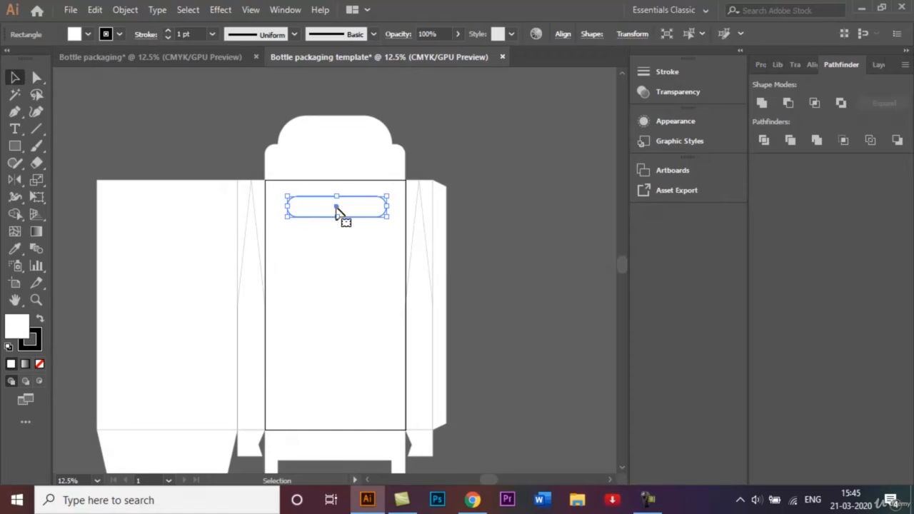
{"action": "left_click_drag", "start_coordinate": [336, 212], "coordinate": [336, 150]}
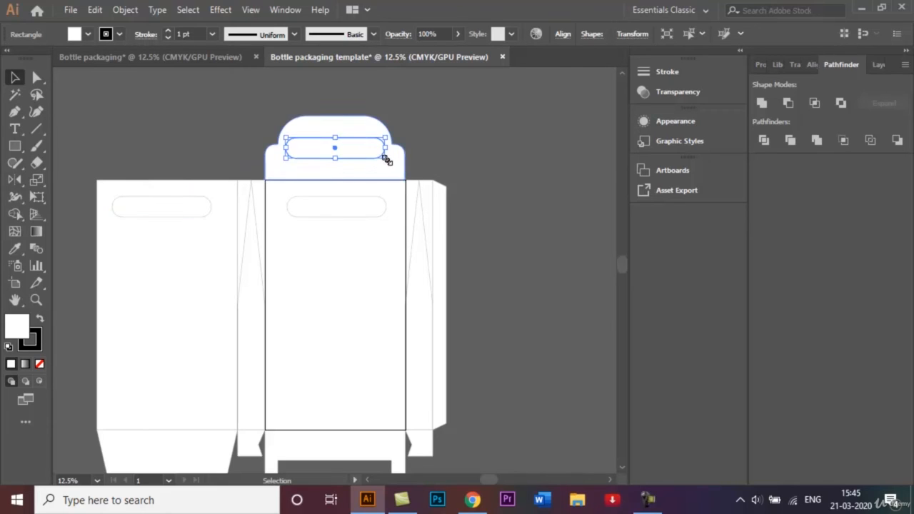
Scale down the top flap's handle slot slightly and proportionally about its centre
{"action": "left_click_drag", "start_coordinate": [386, 159], "coordinate": [365, 155]}
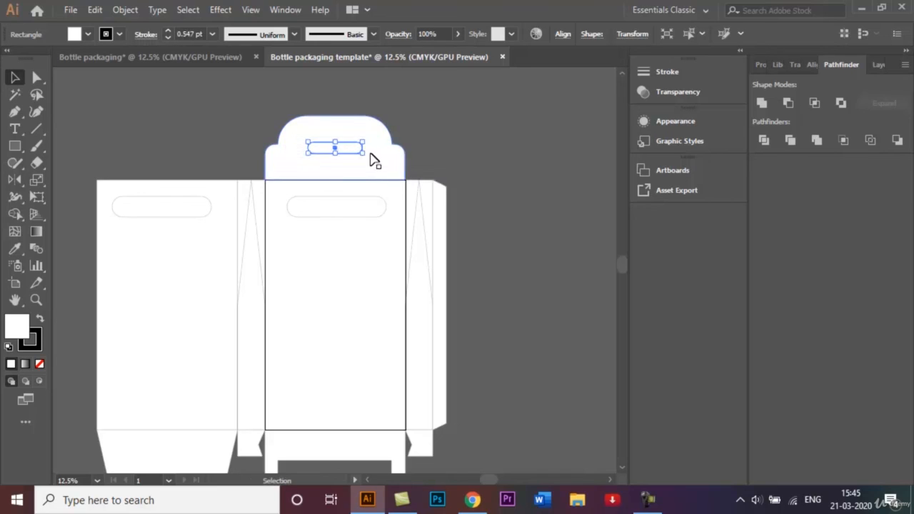
{"action": "key", "text": "ctrl+z"}
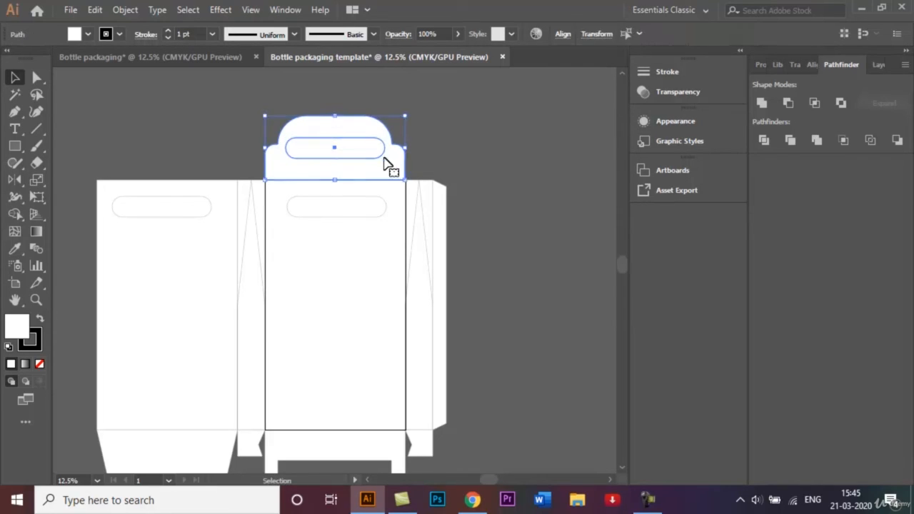
{"action": "left_click", "coordinate": [421, 139]}
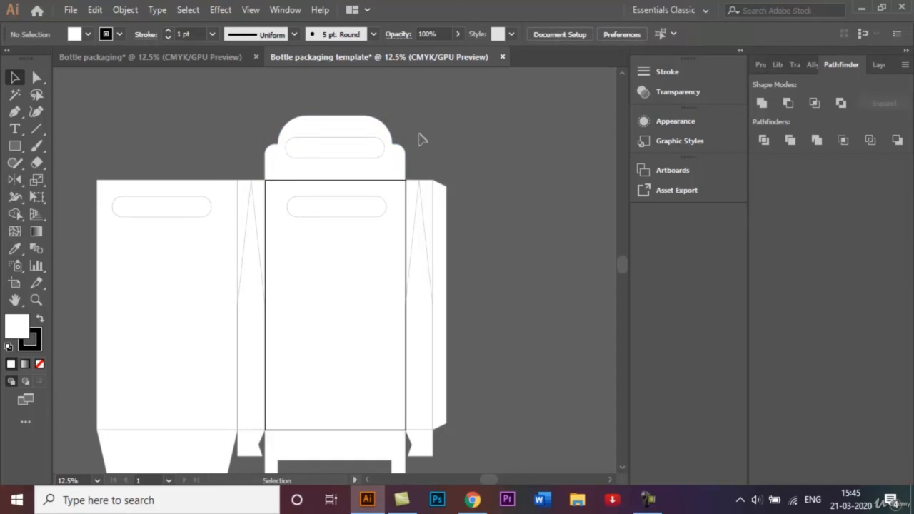
{"action": "left_click", "coordinate": [381, 147]}
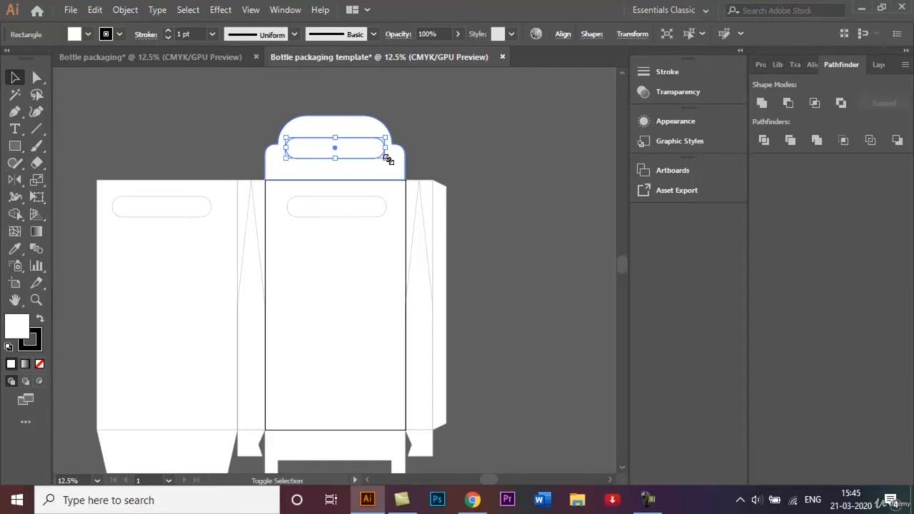
{"action": "left_click_drag", "start_coordinate": [388, 160], "coordinate": [381, 159]}
{"action": "left_click", "coordinate": [479, 151]}
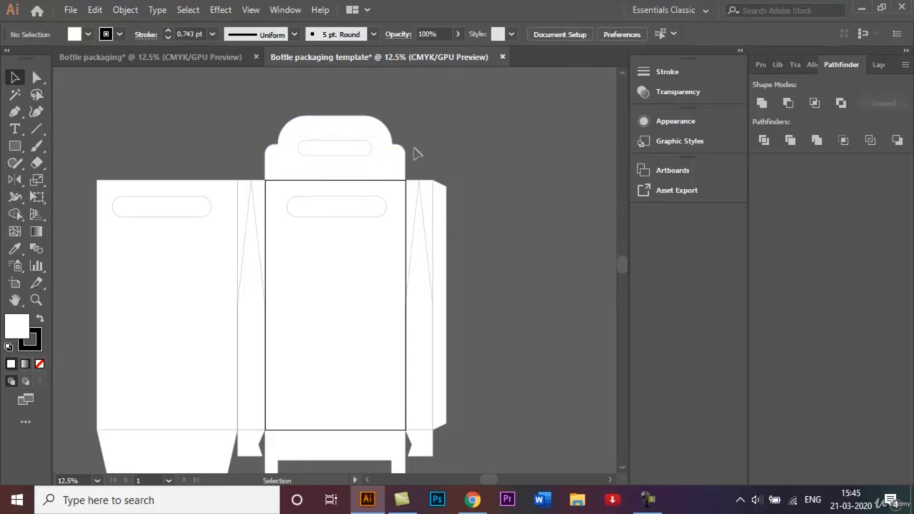
Move the top flap's handle slot straight up into the rounded upper part of the flap
{"action": "left_click", "coordinate": [349, 146]}
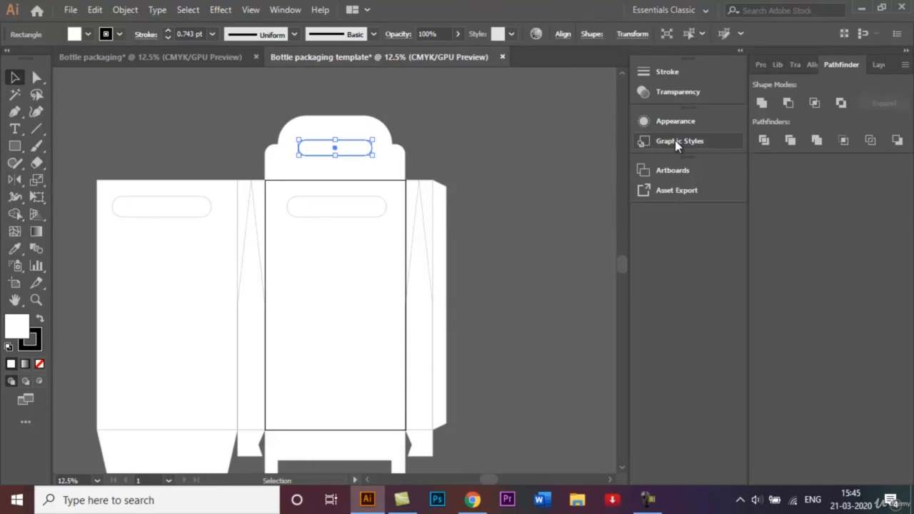
{"action": "key", "text": "Up"}
{"action": "key", "text": "Up"}
{"action": "key", "text": "Up"}
{"action": "key", "text": "Up"}
{"action": "key", "text": "Up"}
{"action": "key", "text": "Up"}
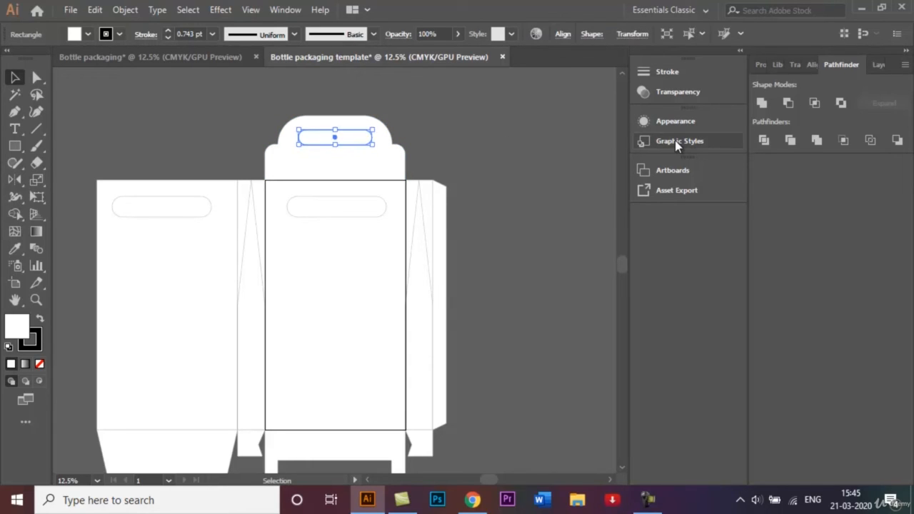
{"action": "left_click", "coordinate": [483, 131]}
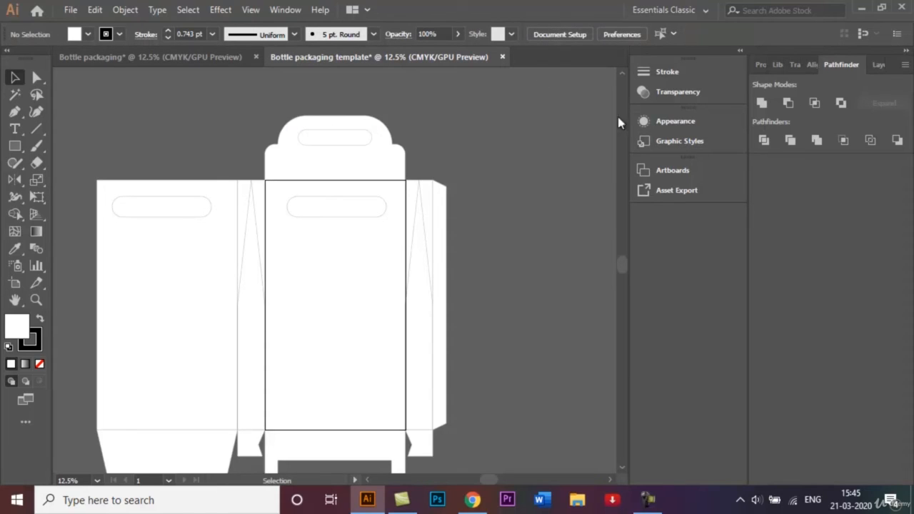
Following the Bottle packaging reference, draw a tall window in the left half of the second wide panel and round its upper corners to about 185 px
{"action": "left_click", "coordinate": [878, 65]}
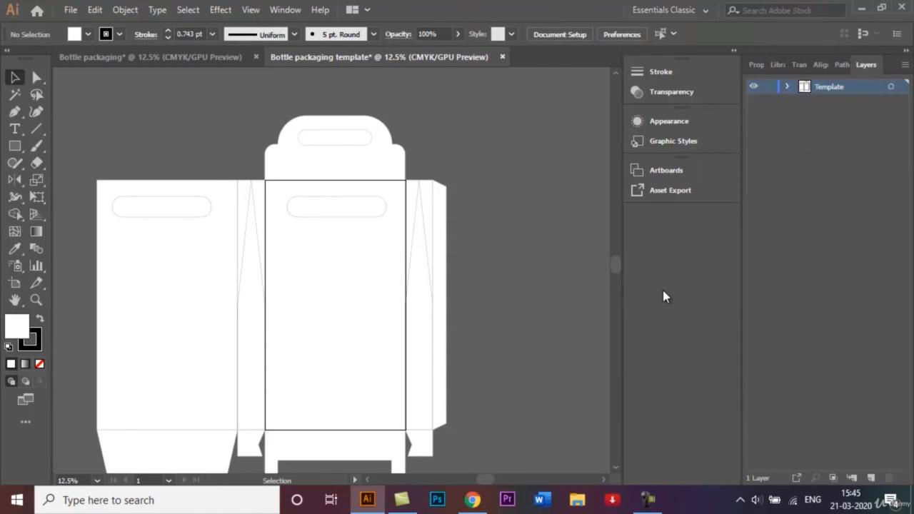
{"action": "key", "text": "ctrl+minus"}
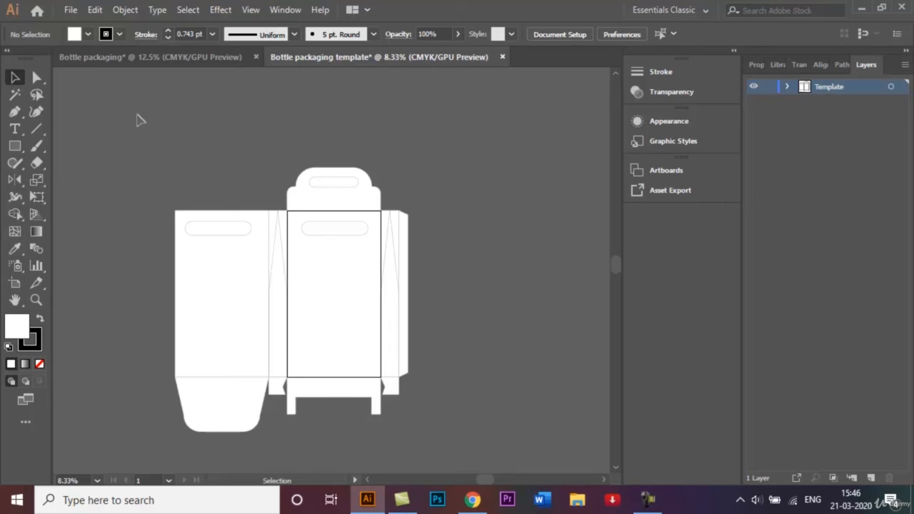
{"action": "left_click", "coordinate": [143, 57]}
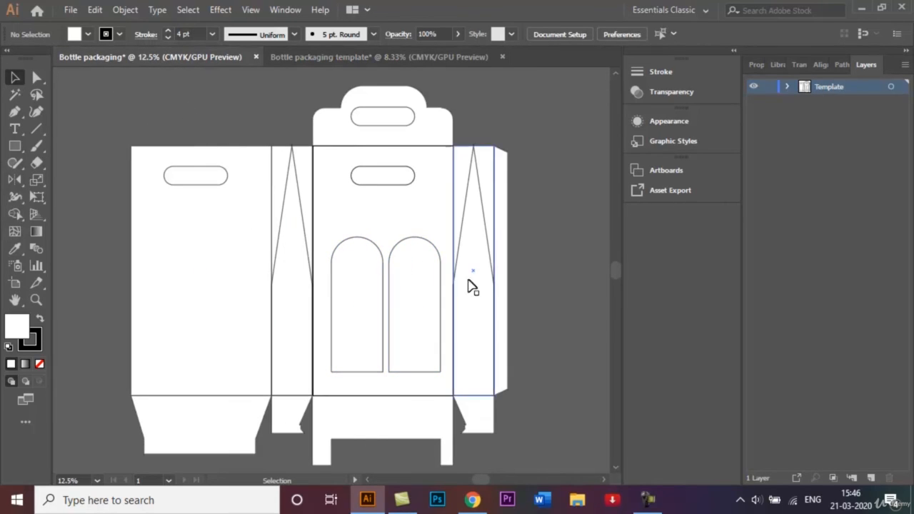
{"action": "left_click", "coordinate": [357, 57]}
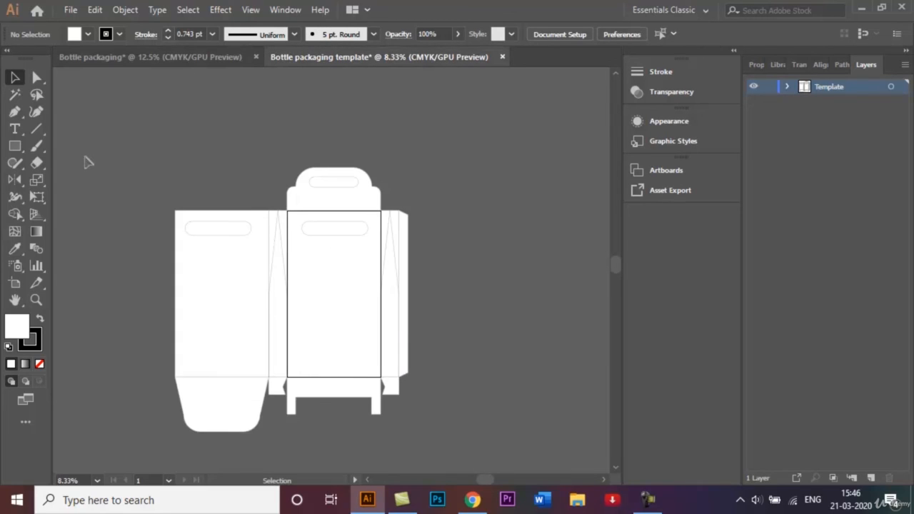
{"action": "left_click", "coordinate": [16, 147]}
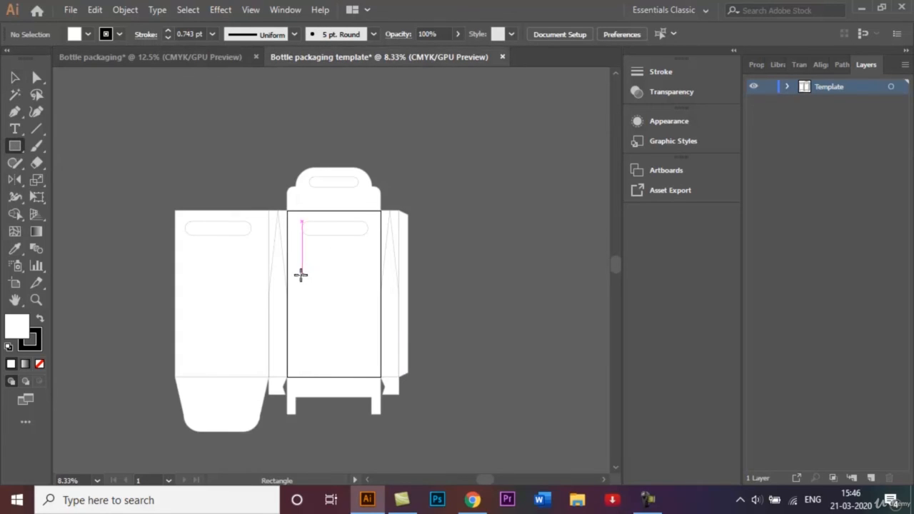
{"action": "left_click_drag", "start_coordinate": [316, 318], "coordinate": [335, 365]}
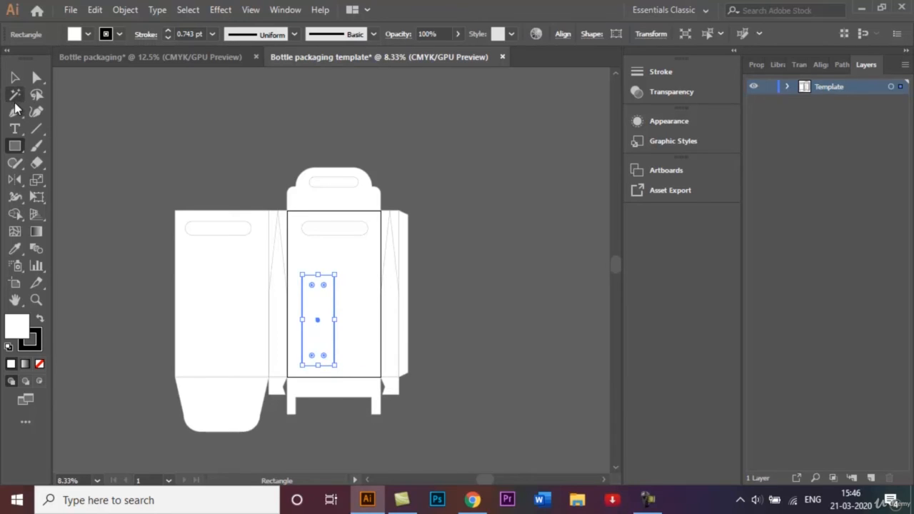
{"action": "left_click", "coordinate": [34, 80]}
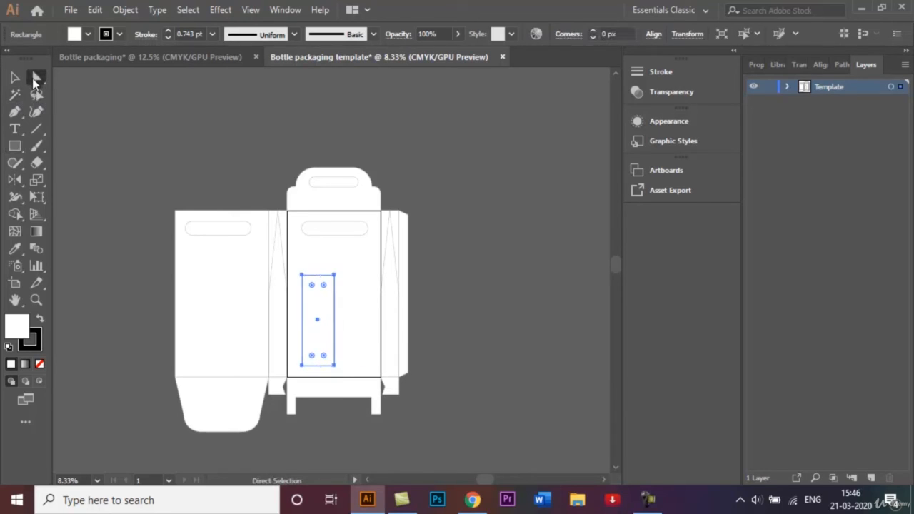
{"action": "left_click", "coordinate": [303, 279]}
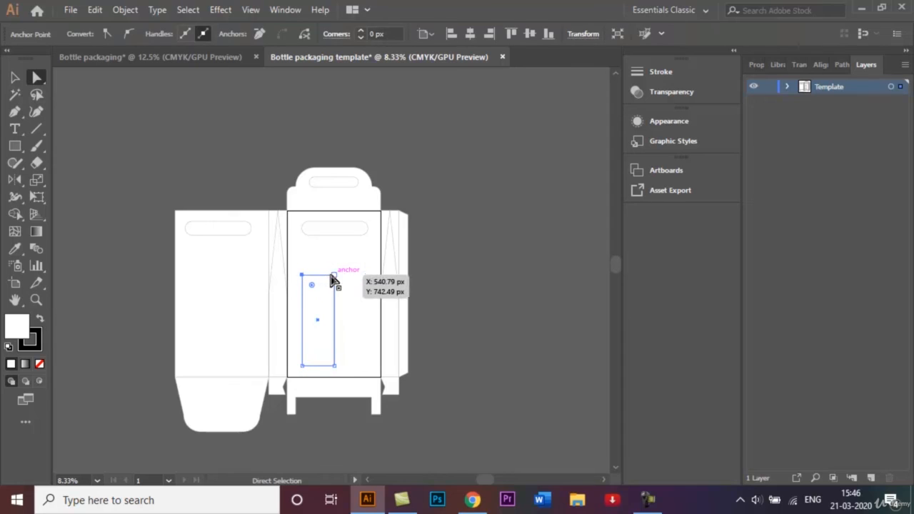
{"action": "left_click", "coordinate": [336, 279], "text": "shift"}
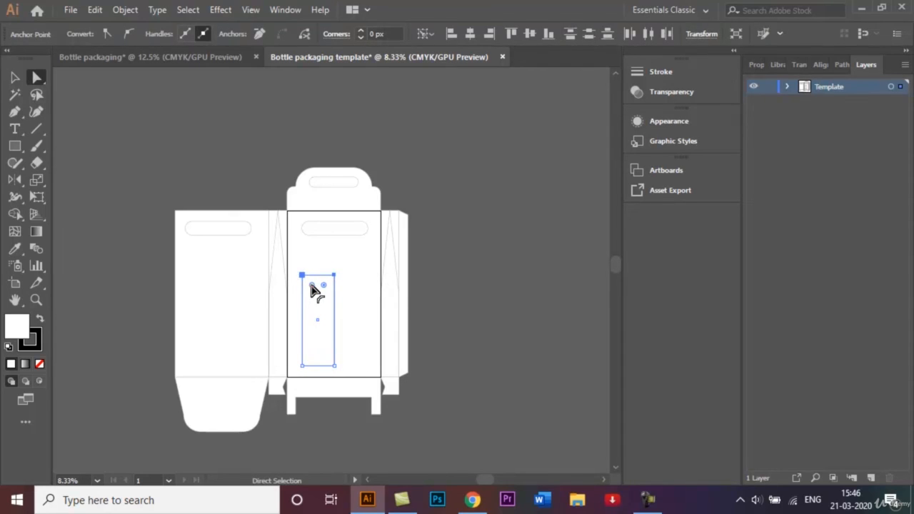
{"action": "left_click_drag", "start_coordinate": [311, 285], "coordinate": [322, 312]}
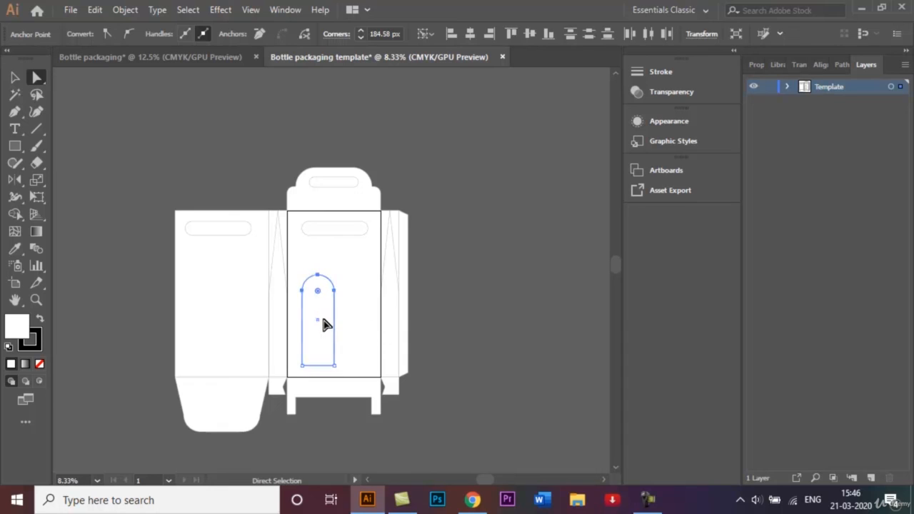
Duplicate the arched window horizontally into the right half of the second wide panel
{"action": "left_click", "coordinate": [16, 78]}
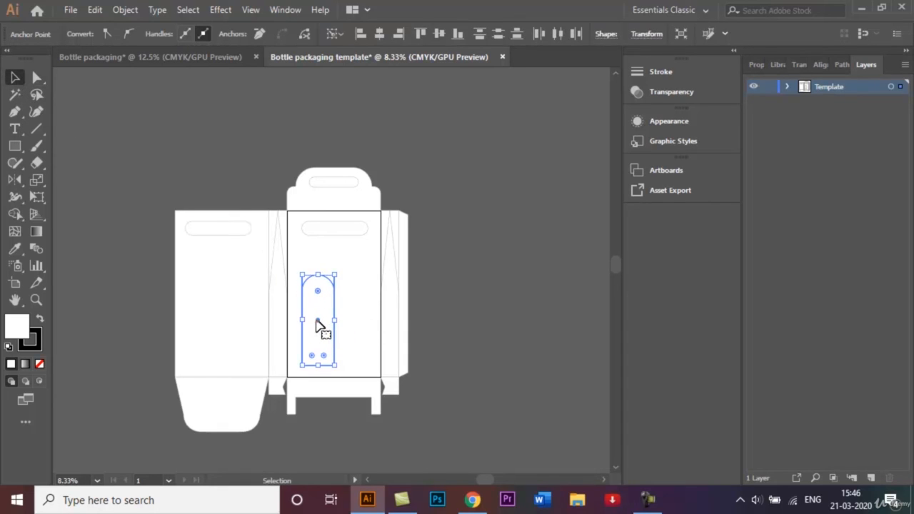
{"action": "left_click_drag", "start_coordinate": [317, 327], "coordinate": [357, 326]}
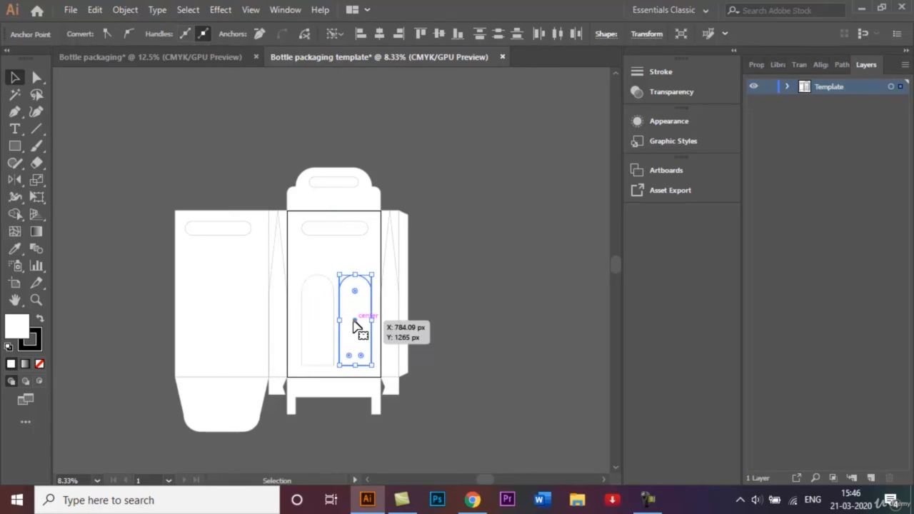
{"action": "left_click", "coordinate": [473, 302]}
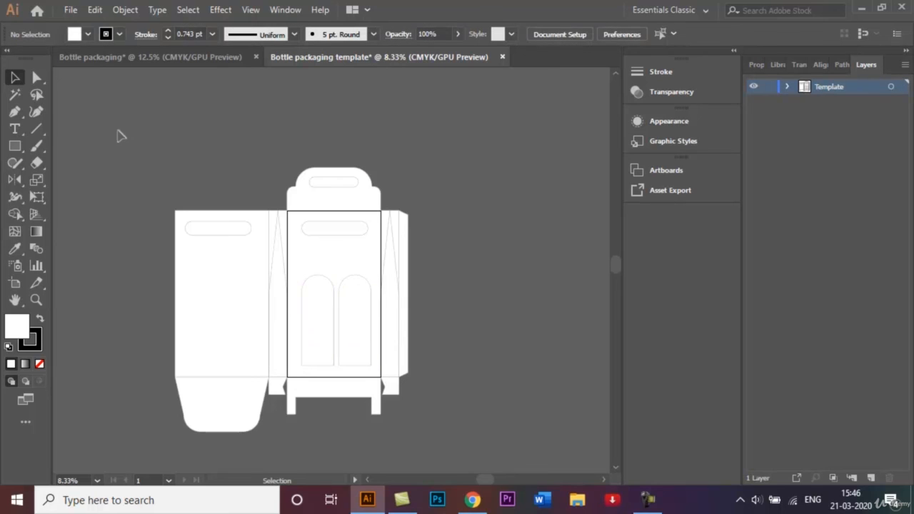
Set the stroke weight of the entire template artwork to 5 pt
{"action": "left_click_drag", "start_coordinate": [118, 137], "coordinate": [456, 438]}
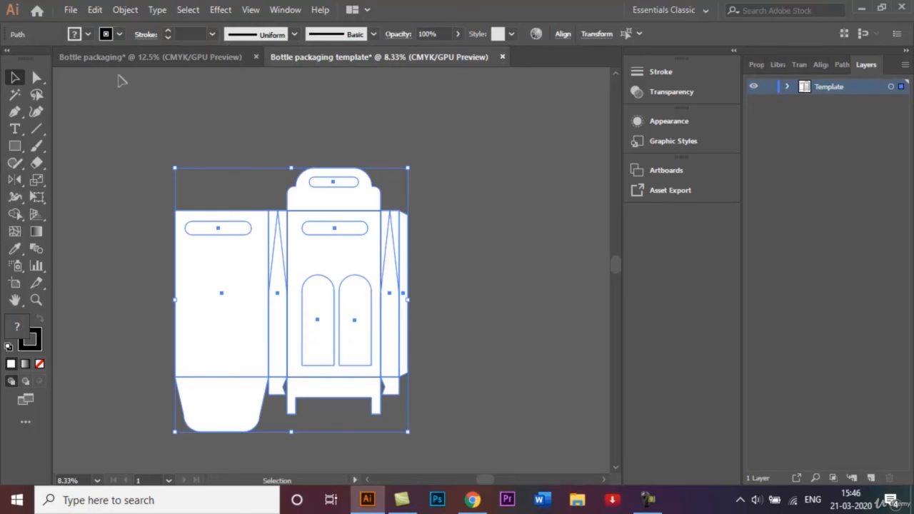
{"action": "left_click", "coordinate": [211, 35]}
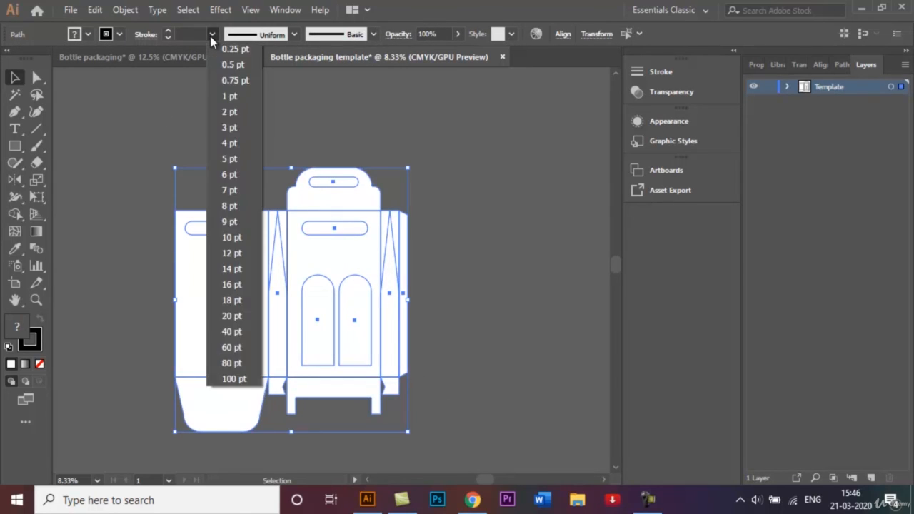
{"action": "left_click", "coordinate": [241, 157]}
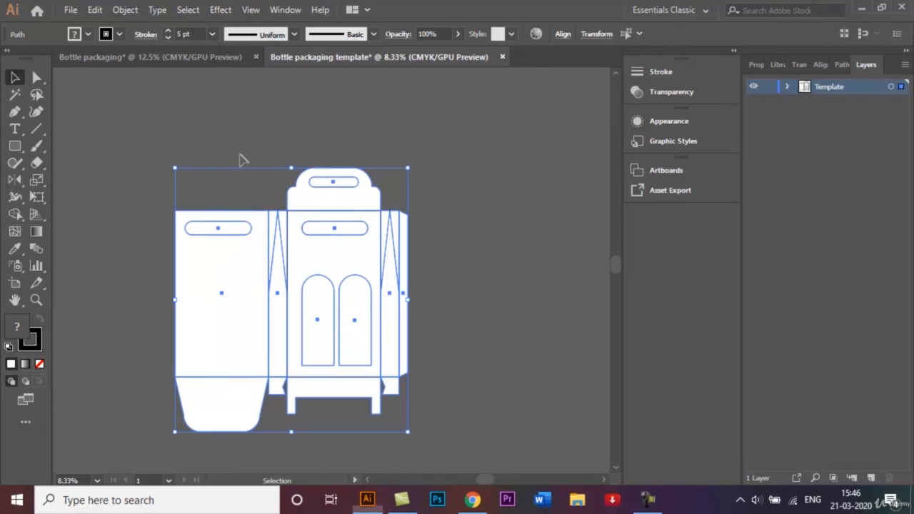
Nudge the handle slot in the first wide panel slightly to the right to centre it across the panel
{"action": "left_click", "coordinate": [505, 183]}
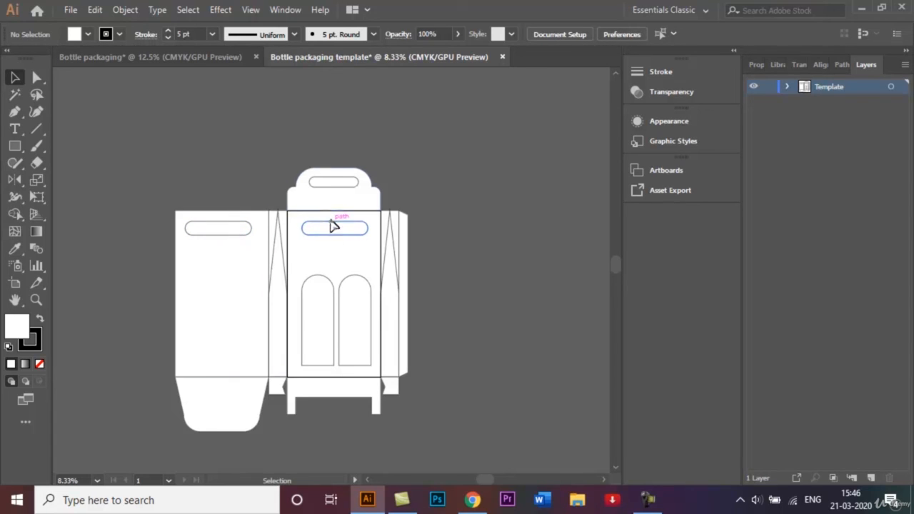
{"action": "left_click", "coordinate": [224, 231]}
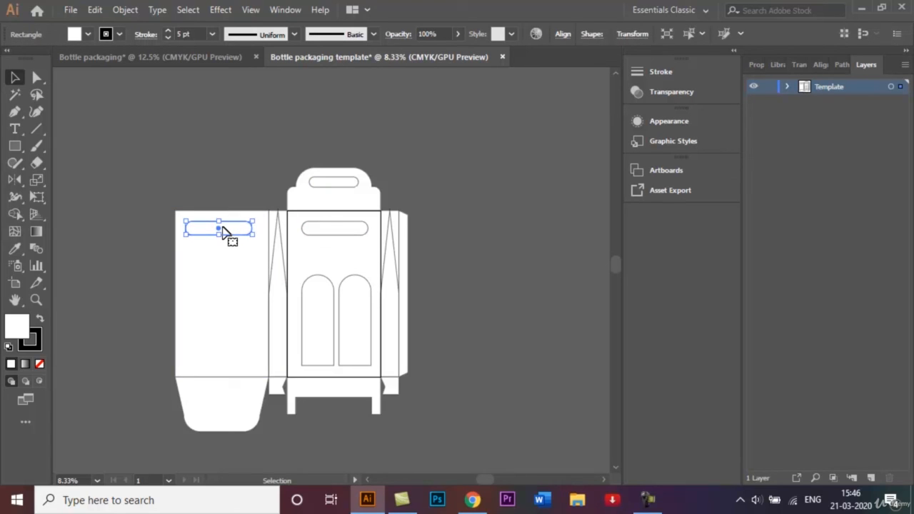
{"action": "key", "text": "Right"}
{"action": "key", "text": "Right"}
{"action": "key", "text": "Right"}
{"action": "key", "text": "Right"}
{"action": "key", "text": "Right"}
{"action": "key", "text": "Right"}
{"action": "key", "text": "Right"}
{"action": "key", "text": "Right"}
{"action": "key", "text": "Right"}
{"action": "key", "text": "Right"}
{"action": "key", "text": "Right"}
{"action": "key", "text": "Right"}
{"action": "left_click", "coordinate": [289, 134]}
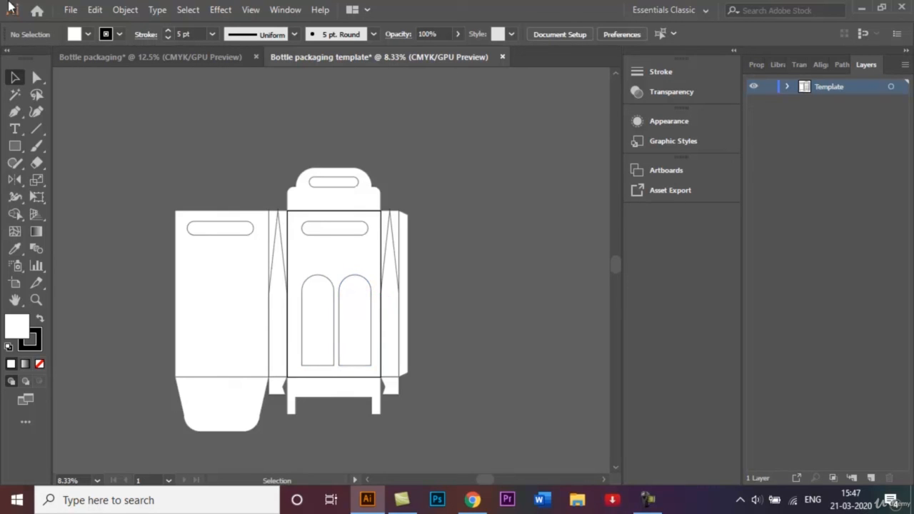
Save the document as the Adobe Illustrator file Bottle packaging template.ai in the Reference Images - Video Recording folder, with Illustrator CC compatibility
{"action": "left_click", "coordinate": [71, 10]}
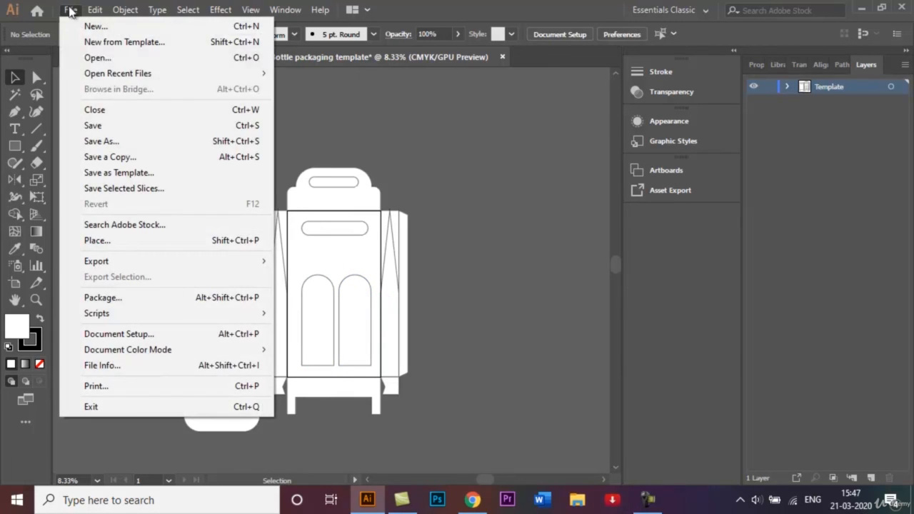
{"action": "left_click", "coordinate": [125, 140]}
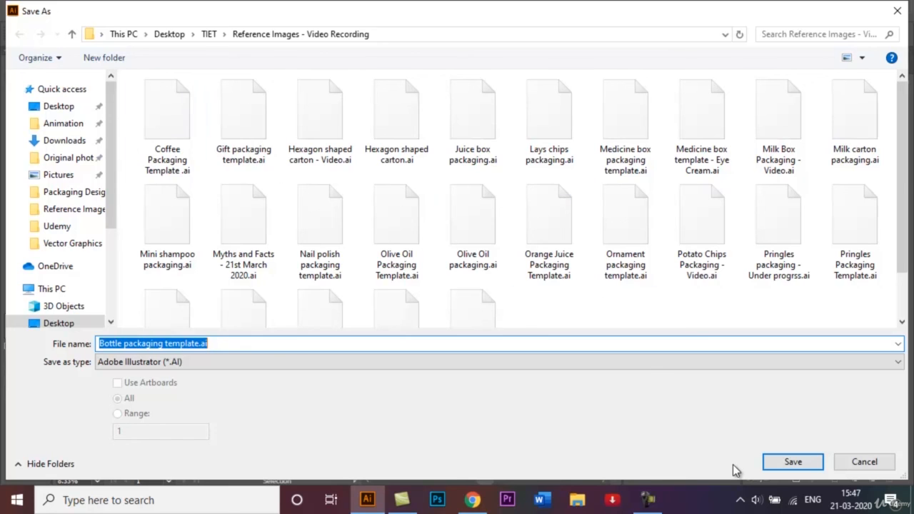
{"action": "left_click", "coordinate": [792, 462]}
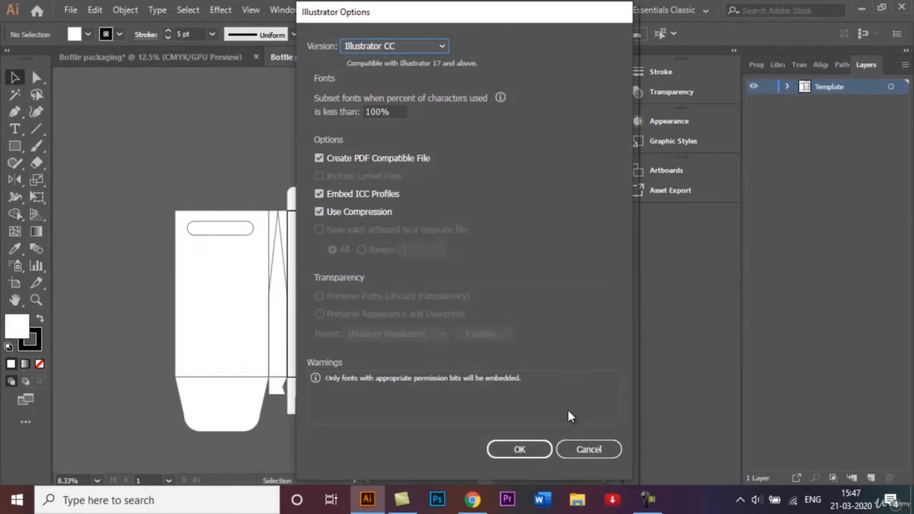
{"action": "left_click", "coordinate": [524, 449]}
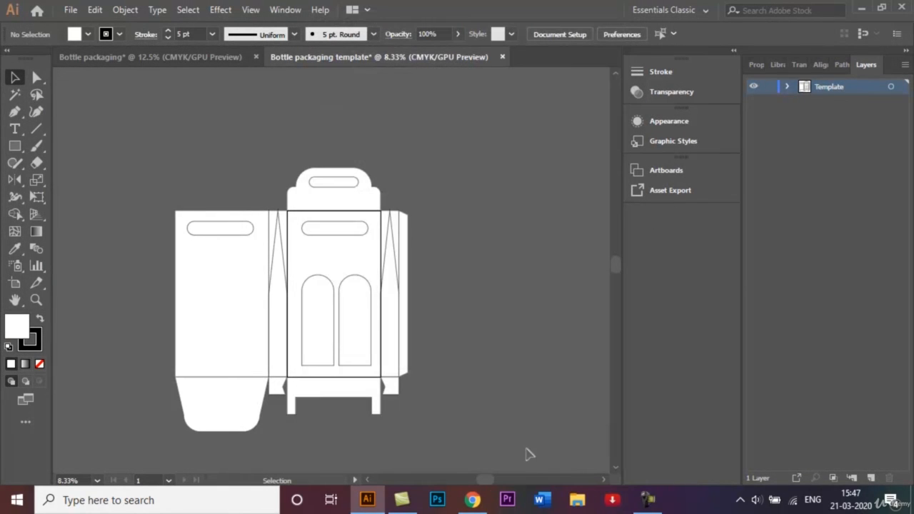